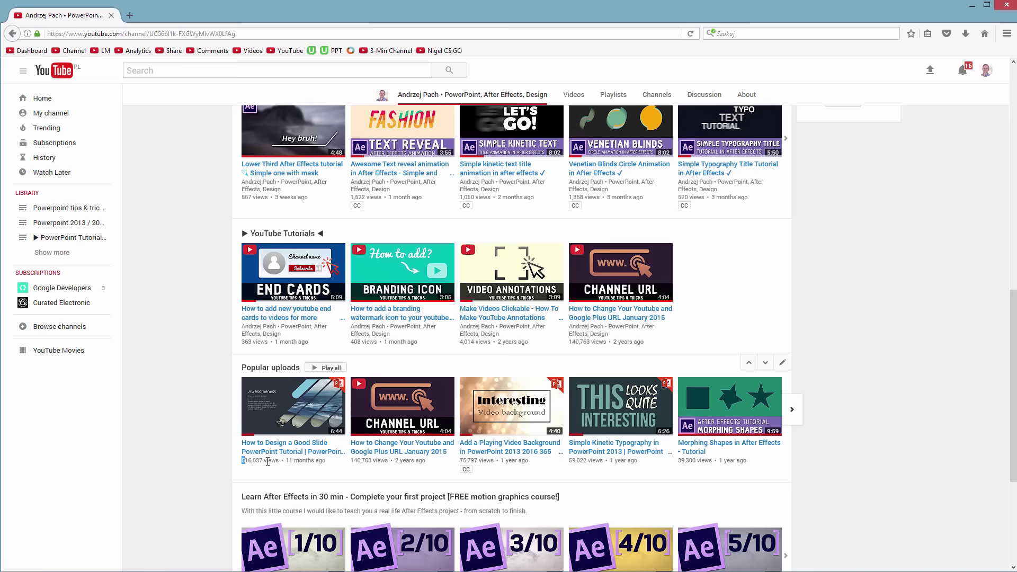
# Open the 'How to Design a Good Slide' video from Popular uploads in a new tab and scroll to its comments
pyautogui.scroll(7, 279, 460)
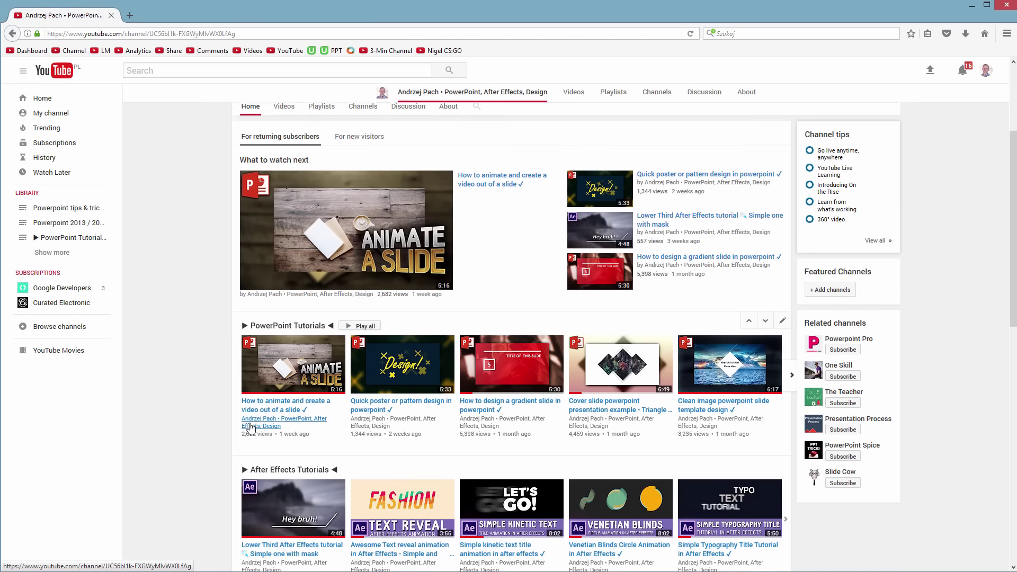
pyautogui.scroll(-2, 251, 386)
pyautogui.scroll(-5, 251, 387)
pyautogui.middleClick(242, 389)
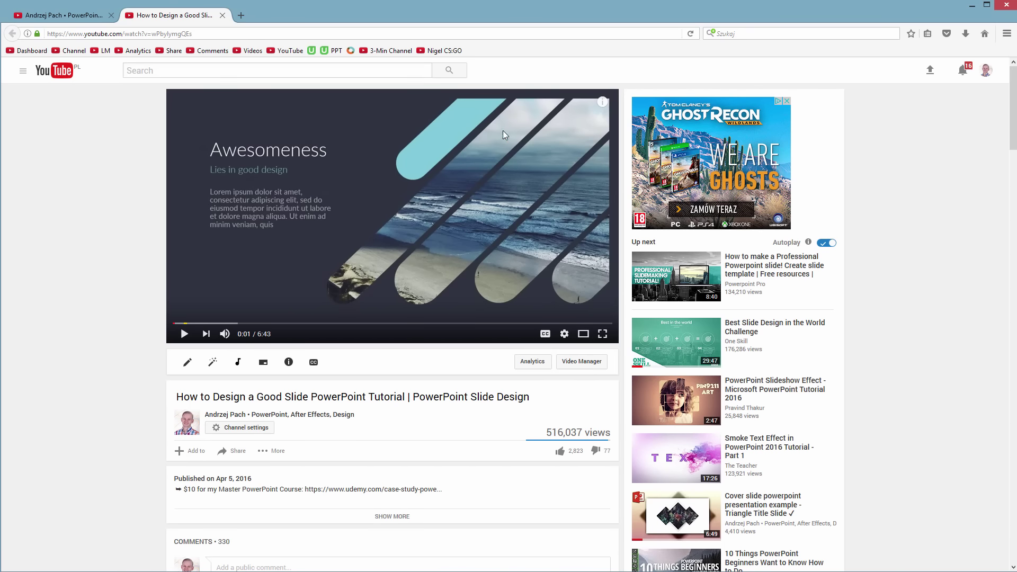
pyautogui.scroll(-10, 412, 391)
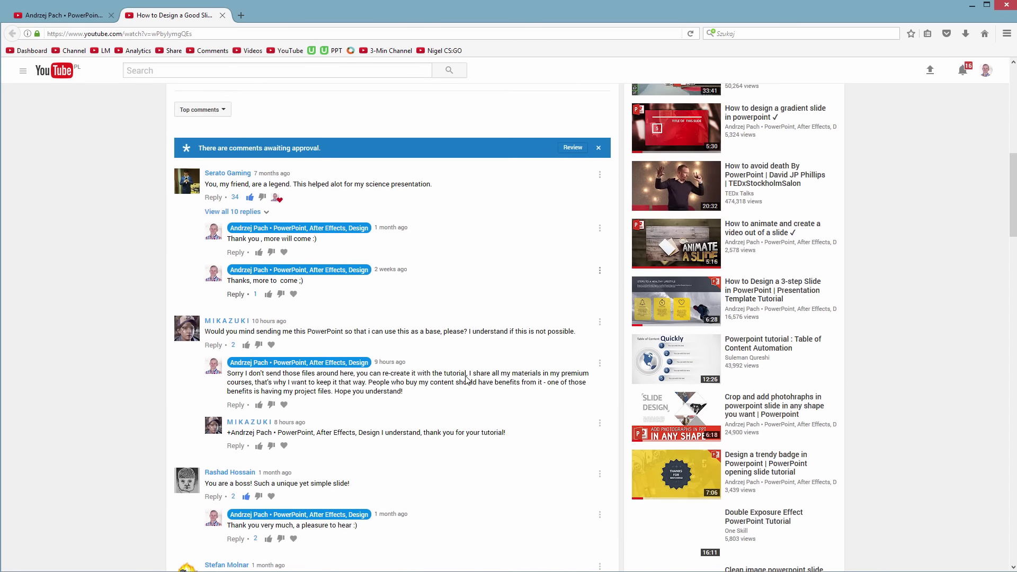
pyautogui.scroll(-1, 468, 379)
# In 2016_Slide1.pptx, shift the striped beach-photo group down and back up, then switch to Photoshop
pyautogui.moveTo(186, 568)
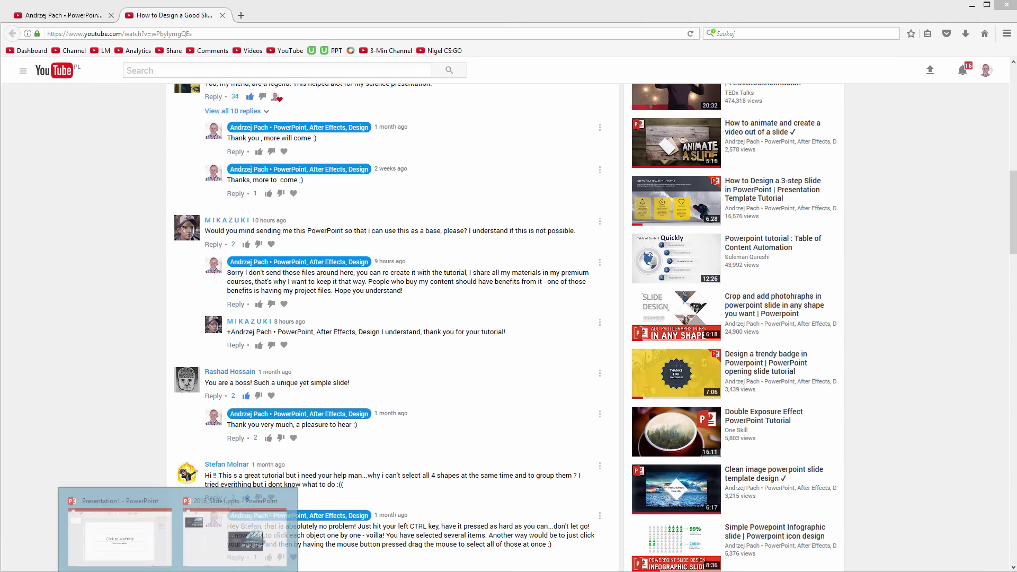
pyautogui.click(237, 526)
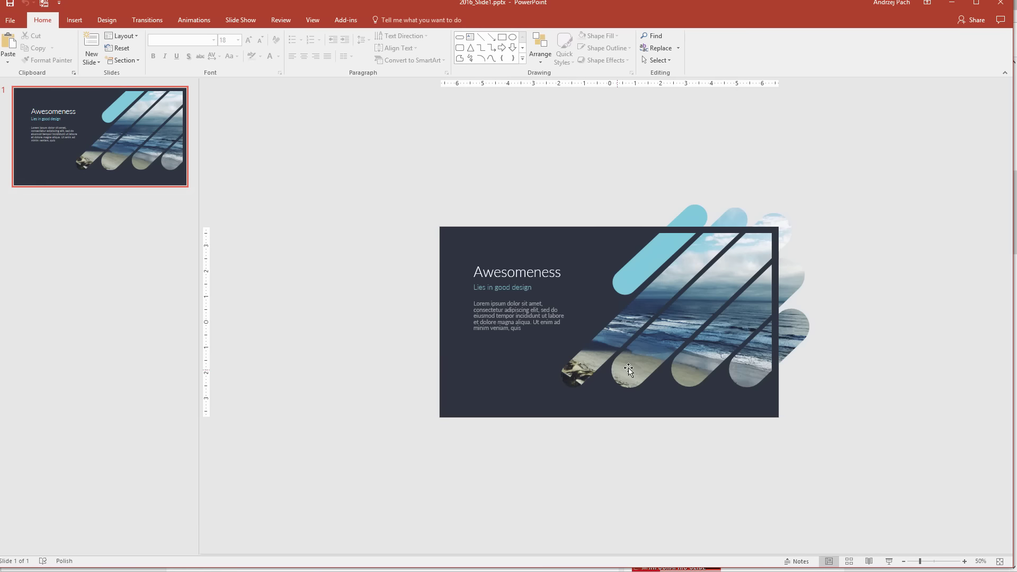
pyautogui.moveTo(629, 369); pyautogui.dragTo(616, 396)
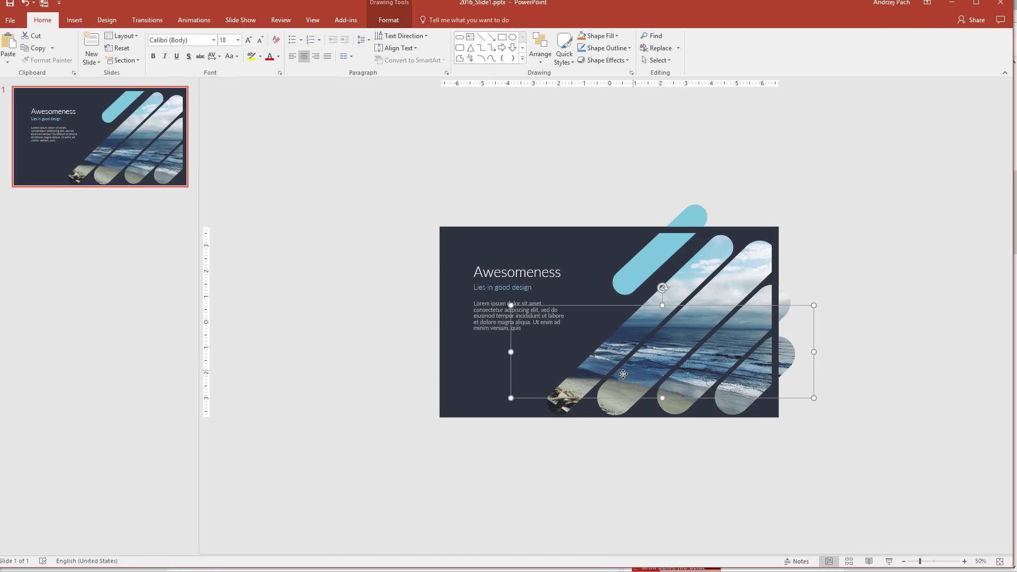
pyautogui.moveTo(623, 374); pyautogui.dragTo(666, 361)
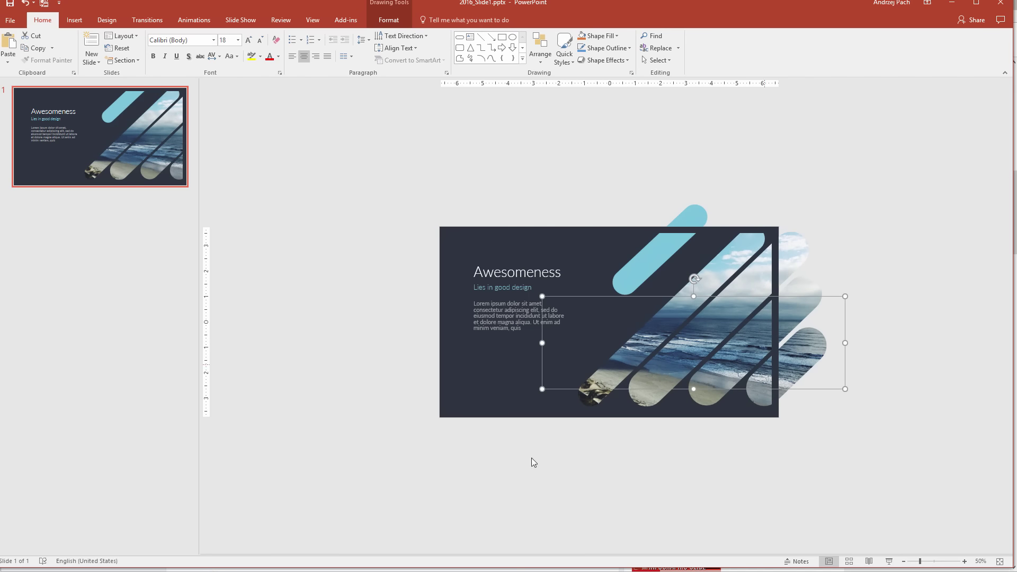
pyautogui.hotkey('alt', 'Tab')
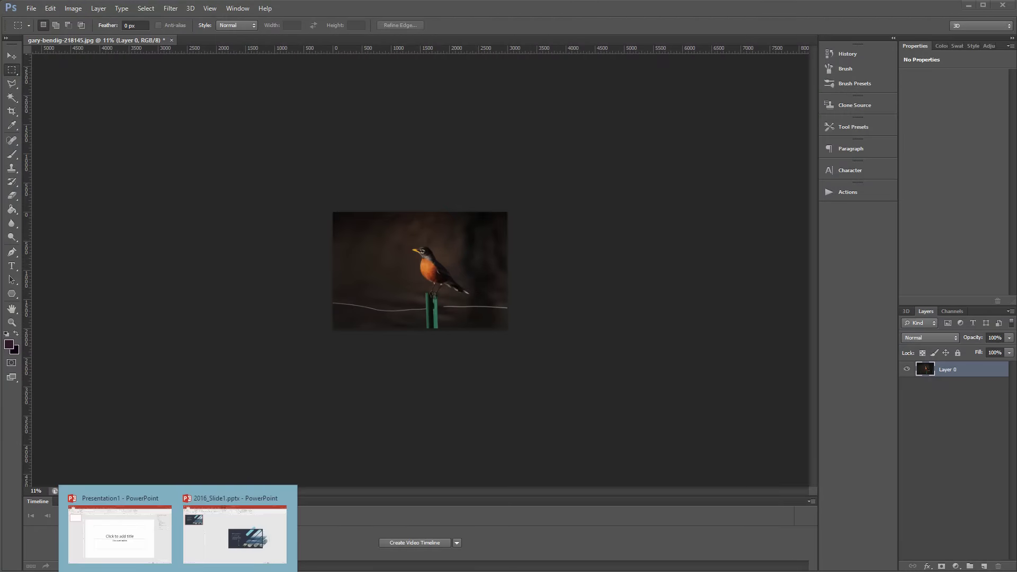
# On the blank Presentation1 slide, draw a rounded rectangle and round its corners fully into a pill
pyautogui.click(147, 541)
pyautogui.hotkey('alt', 'Tab')
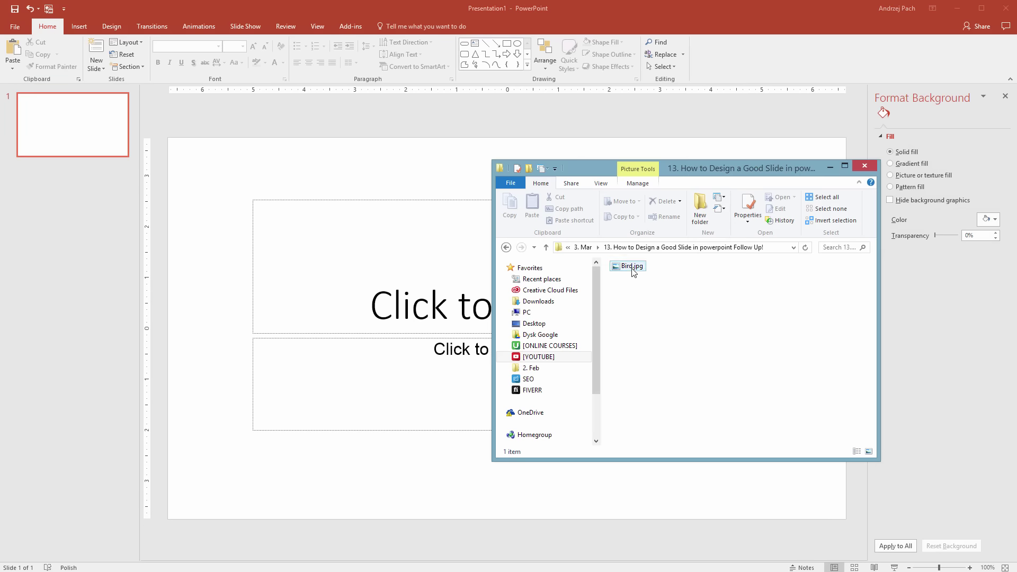
pyautogui.hotkey('alt', 'Tab')
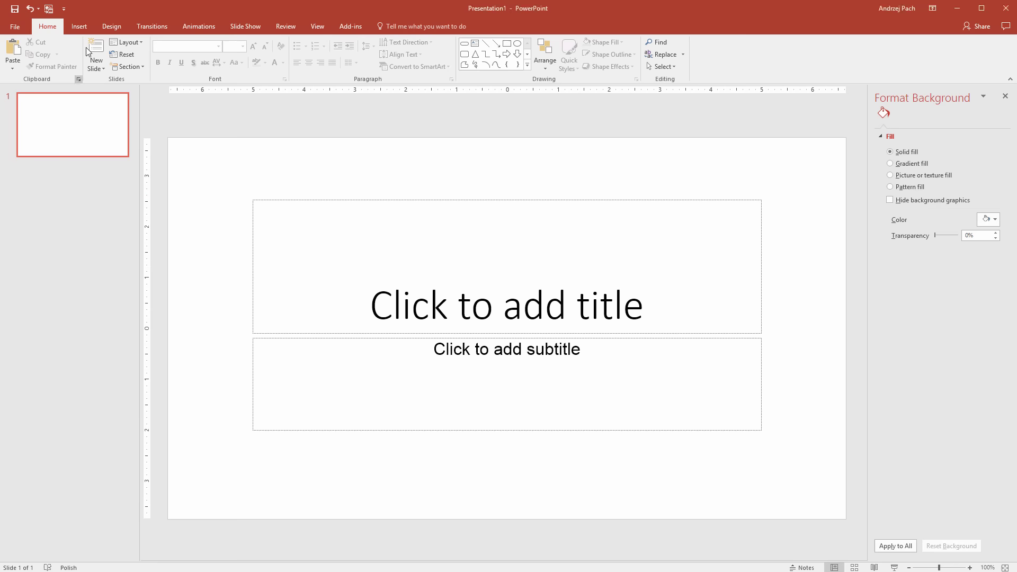
pyautogui.click(83, 25)
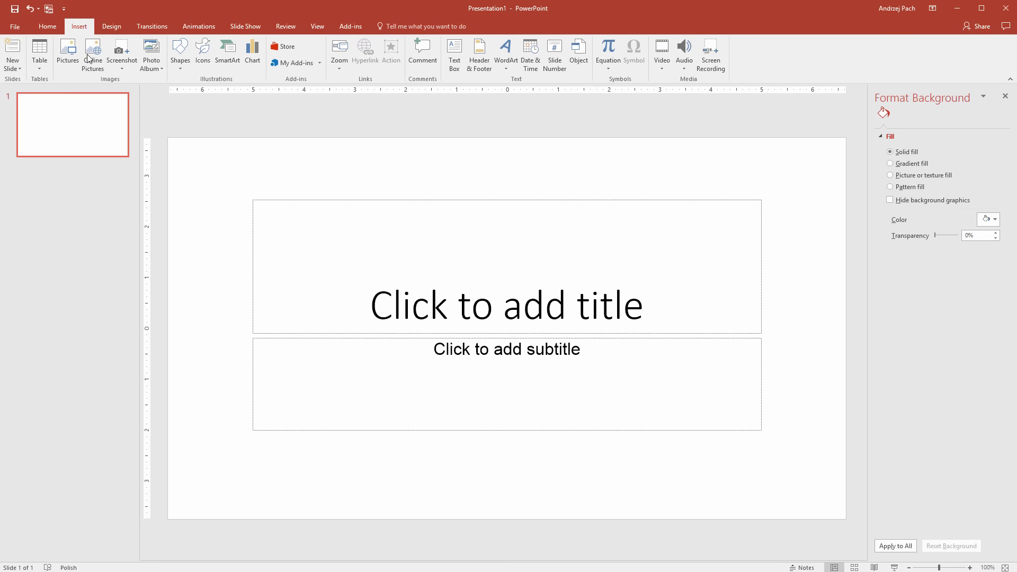
pyautogui.click(181, 69)
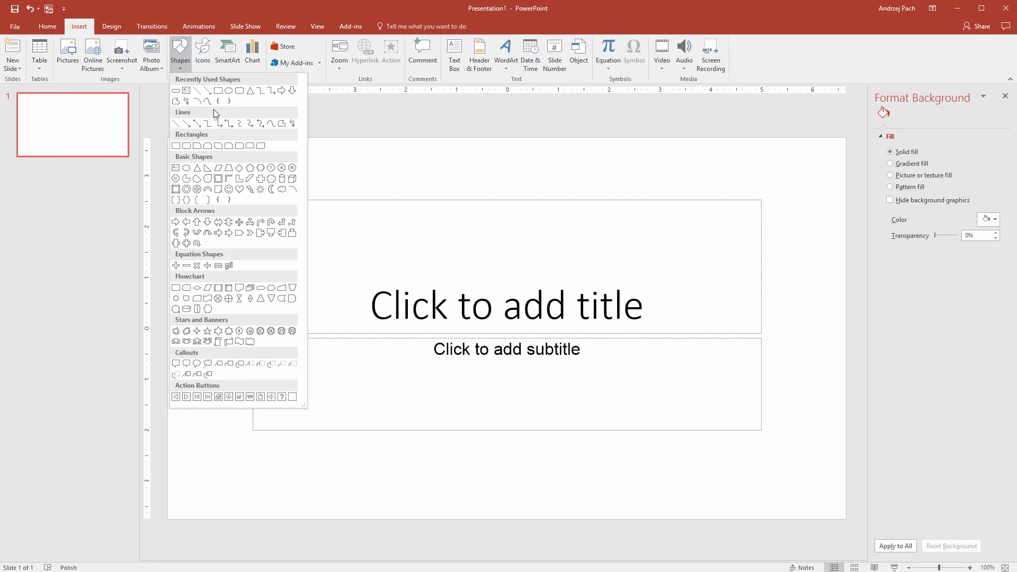
pyautogui.click(239, 93)
pyautogui.moveTo(387, 164); pyautogui.dragTo(631, 216)
pyautogui.moveTo(397, 165); pyautogui.dragTo(422, 167)
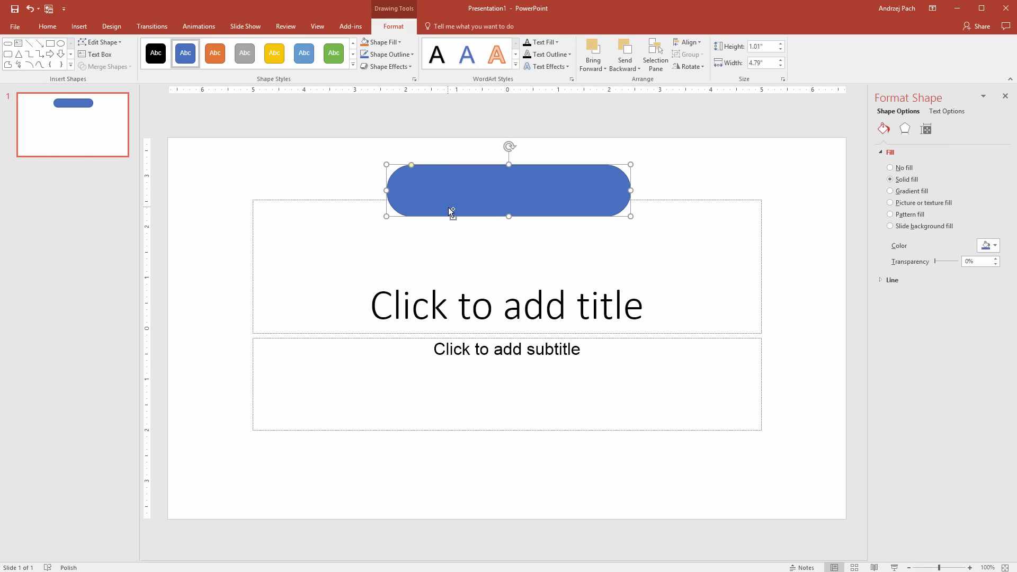
# Duplicate the pill into three staggered copies, group them, and fill the group with one bird picture
pyautogui.moveTo(448, 208); pyautogui.dragTo(492, 301)
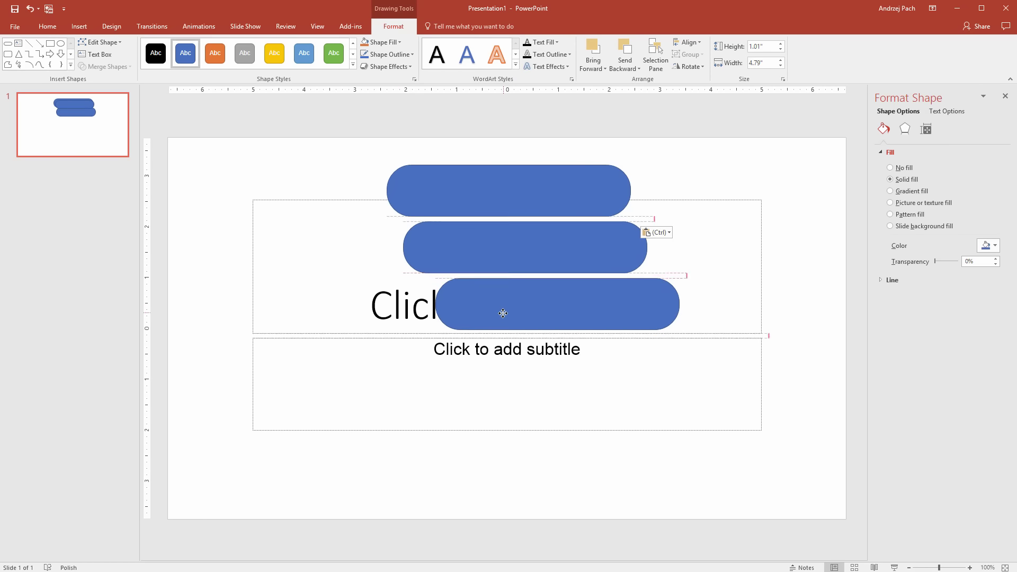
pyautogui.keyDown('shift'); pyautogui.click(487, 252); pyautogui.keyUp('shift')
pyautogui.keyDown('shift'); pyautogui.click(483, 209); pyautogui.keyUp('shift')
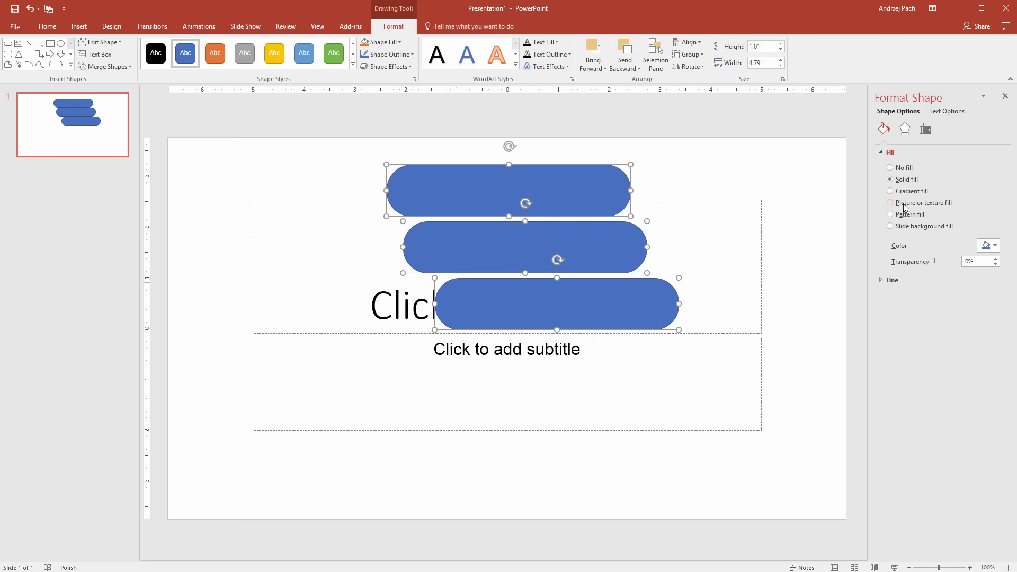
pyautogui.rightClick(602, 202)
pyautogui.click(624, 332)
pyautogui.click(899, 207)
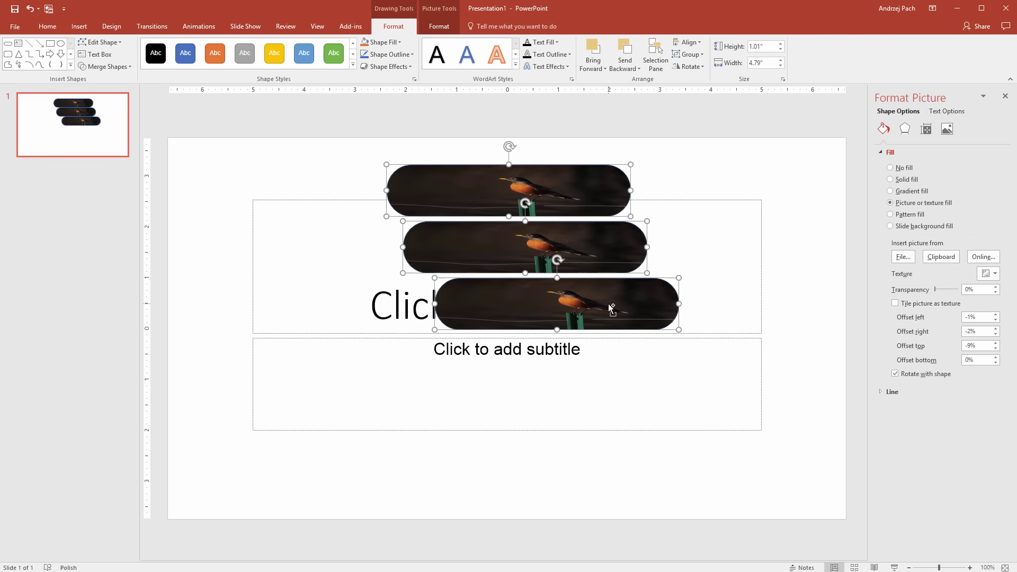
pyautogui.hotkey('ctrl', 'g')
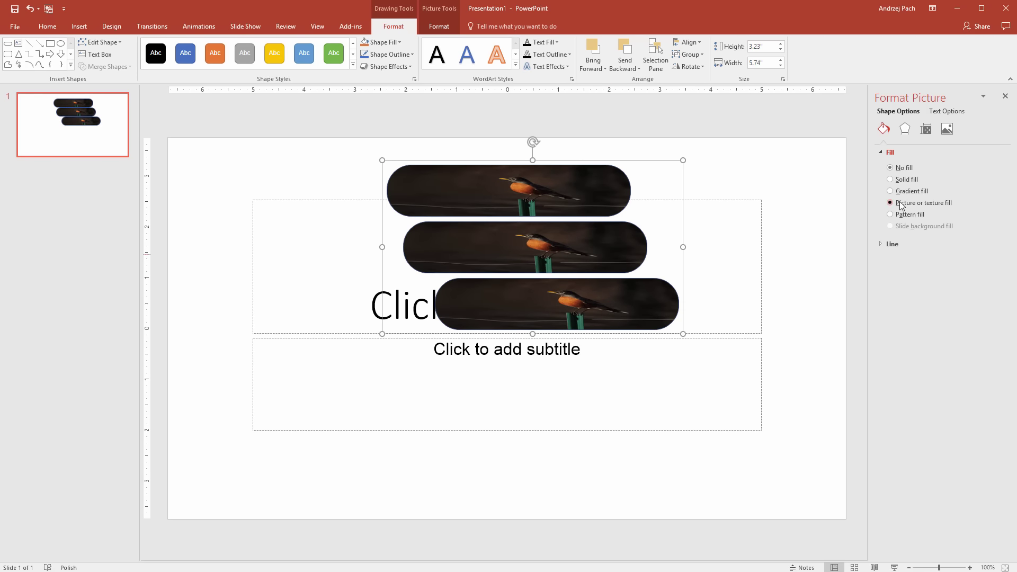
pyautogui.click(901, 205)
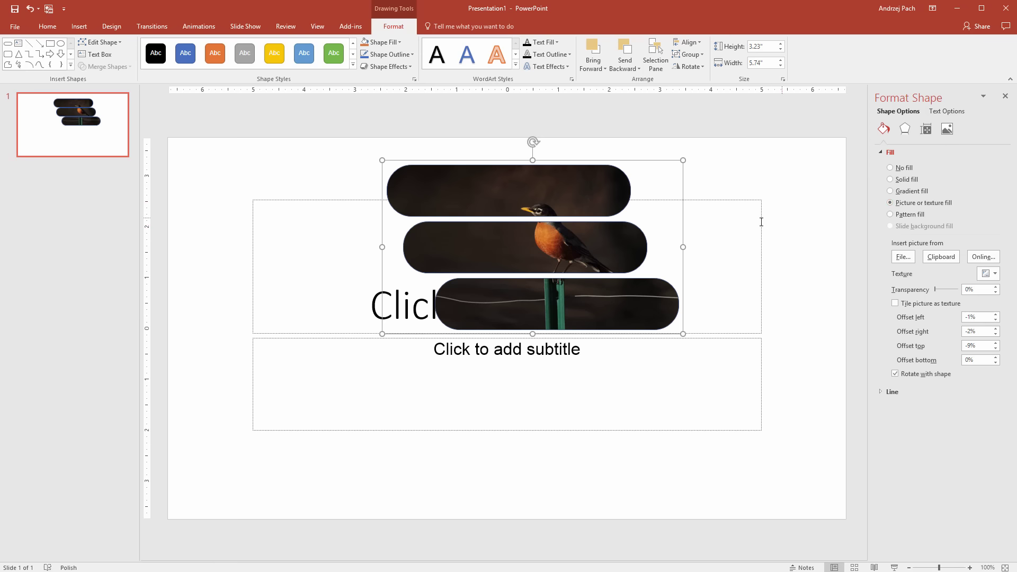
pyautogui.click(753, 185)
# Delete everything on the slide, then place and position the Bird.jpg robin photo on it
pyautogui.scroll(-3, 753, 185)
pyautogui.moveTo(256, 157); pyautogui.dragTo(781, 476)
pyautogui.press('Delete')
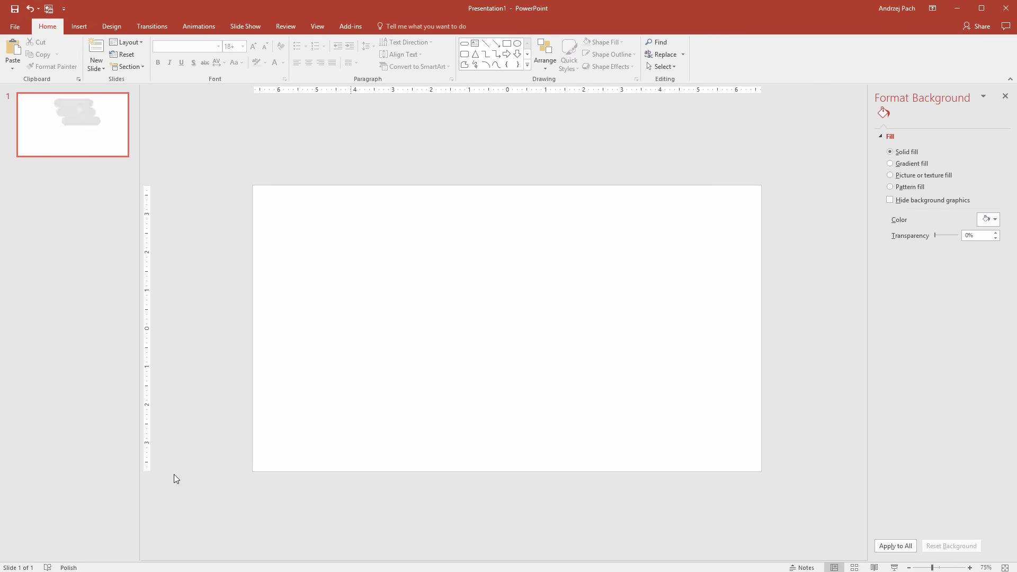
pyautogui.hotkey('alt', 'Tab')
pyautogui.moveTo(632, 266); pyautogui.dragTo(438, 348)
pyautogui.moveTo(536, 305); pyautogui.dragTo(630, 324)
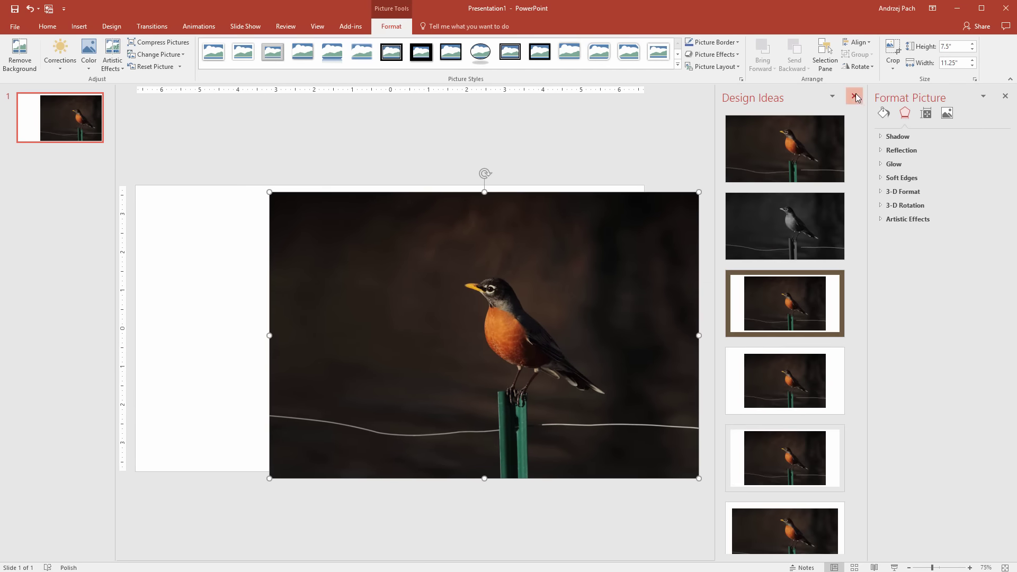
pyautogui.click(854, 96)
pyautogui.moveTo(625, 365); pyautogui.dragTo(614, 325)
pyautogui.click(304, 237)
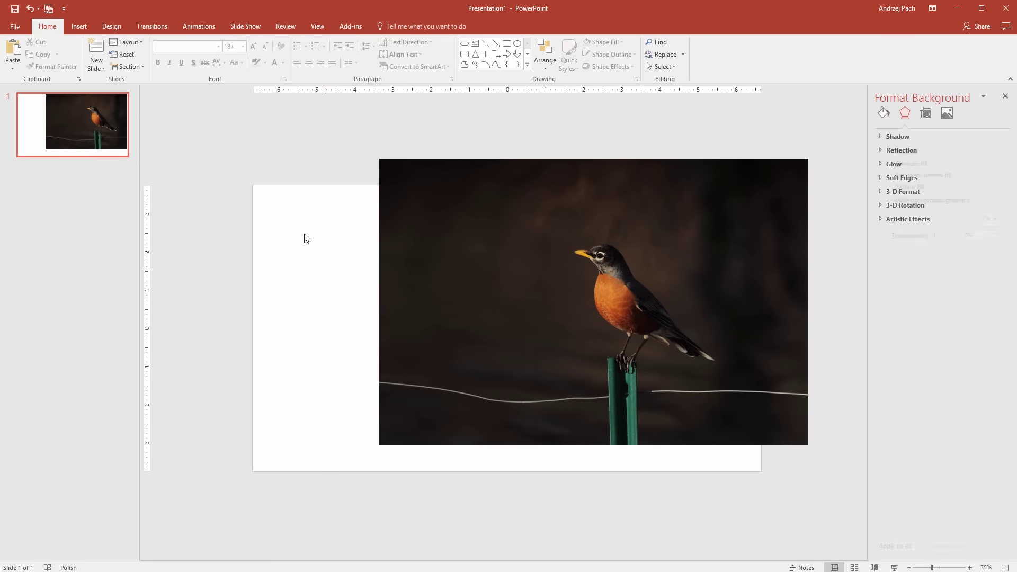
# Fill the slide background with a dark brown sampled from the photo by eyedropper
pyautogui.rightClick(304, 235)
pyautogui.click(356, 325)
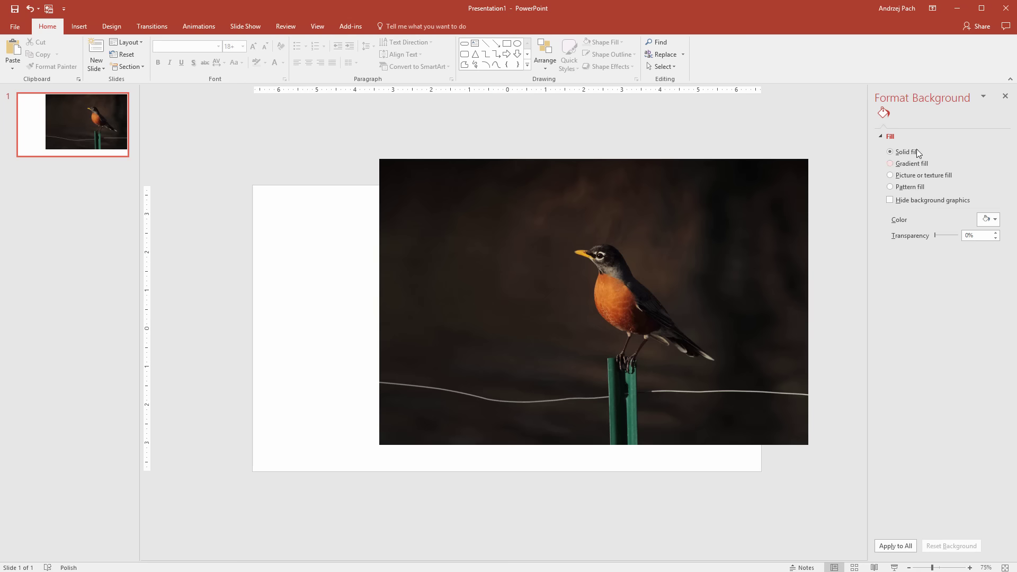
pyautogui.click(995, 223)
pyautogui.click(991, 336)
pyautogui.click(463, 256)
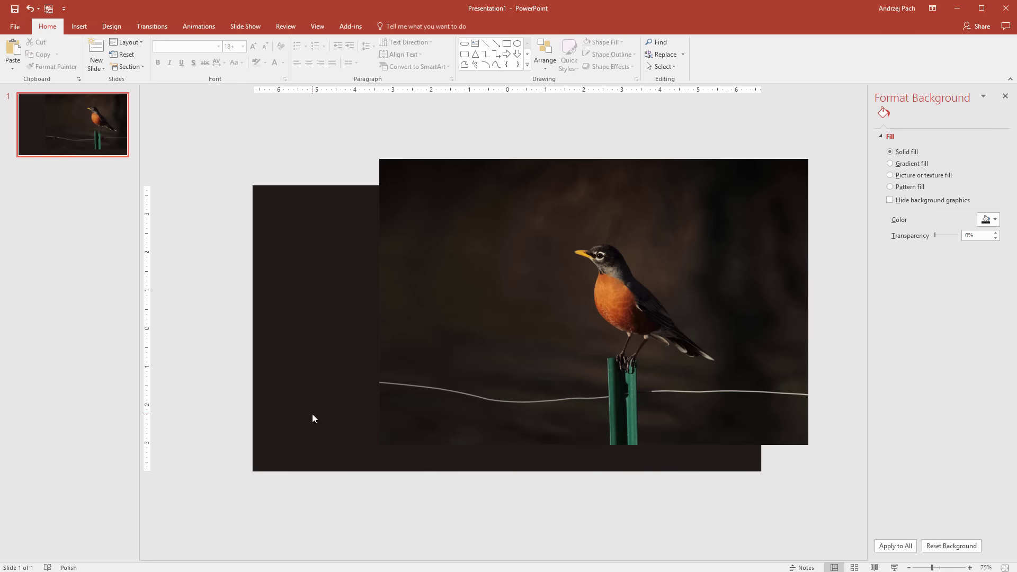
# Draw a plain rectangle covering the entire slide over the robin photo
pyautogui.click(78, 30)
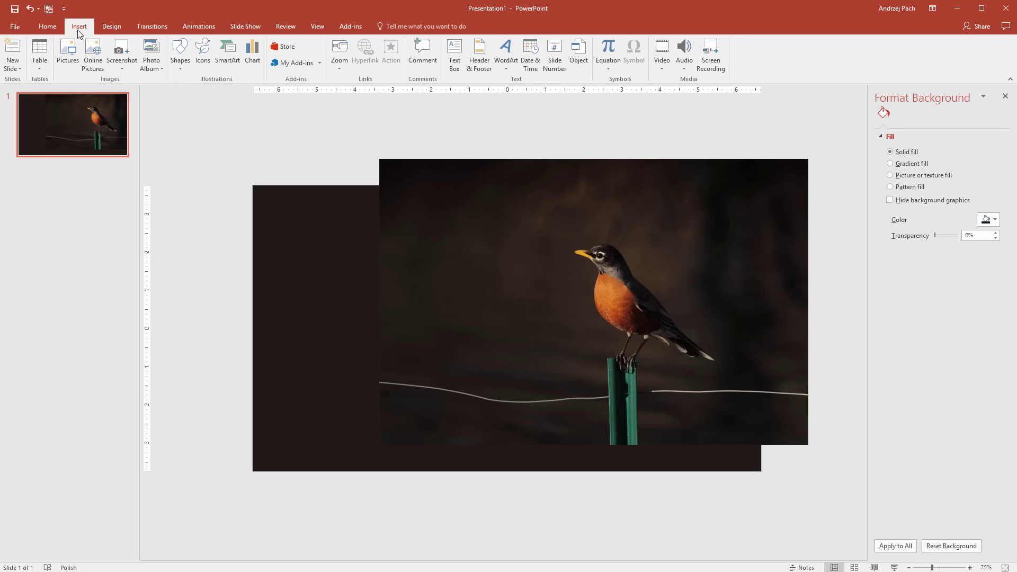
pyautogui.click(181, 67)
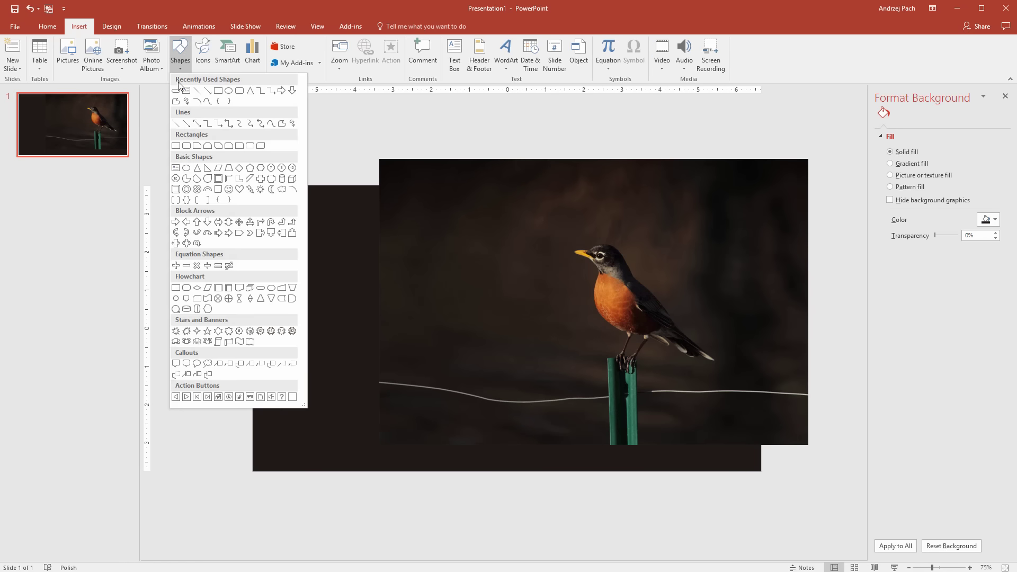
pyautogui.click(218, 99)
pyautogui.moveTo(252, 189); pyautogui.dragTo(761, 472)
pyautogui.moveTo(506, 187); pyautogui.dragTo(507, 185)
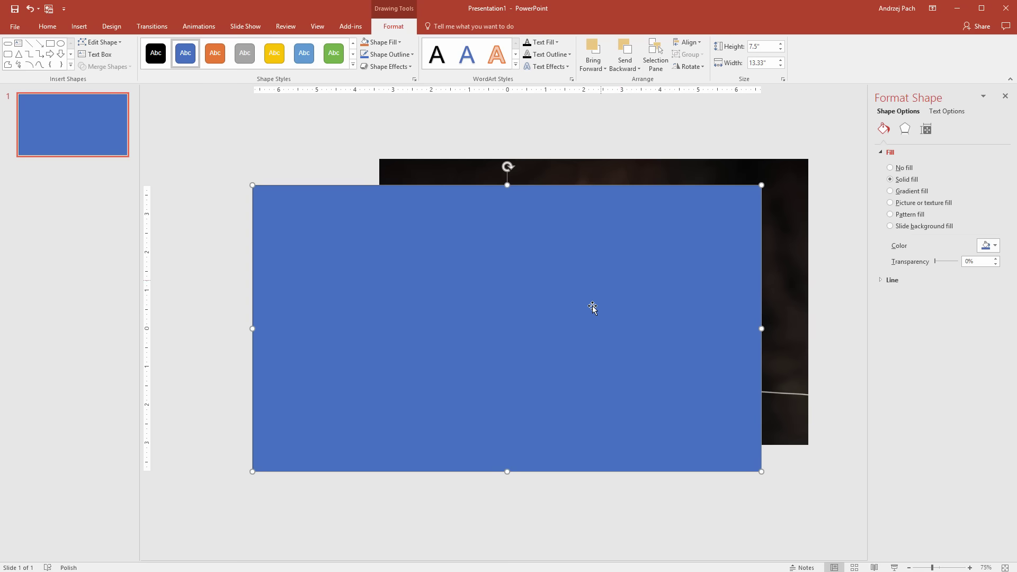
pyautogui.moveTo(575, 307); pyautogui.dragTo(530, 502)
pyautogui.hotkey('ctrl', 'z')
# Remove the full-slide rectangle's outline
pyautogui.click(392, 63)
pyautogui.click(418, 169)
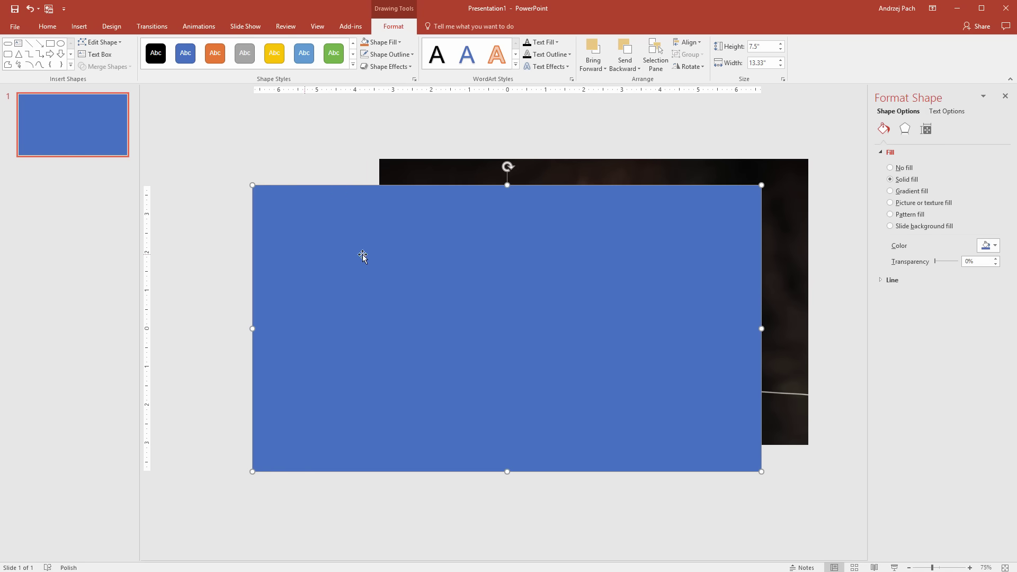
pyautogui.click(316, 167)
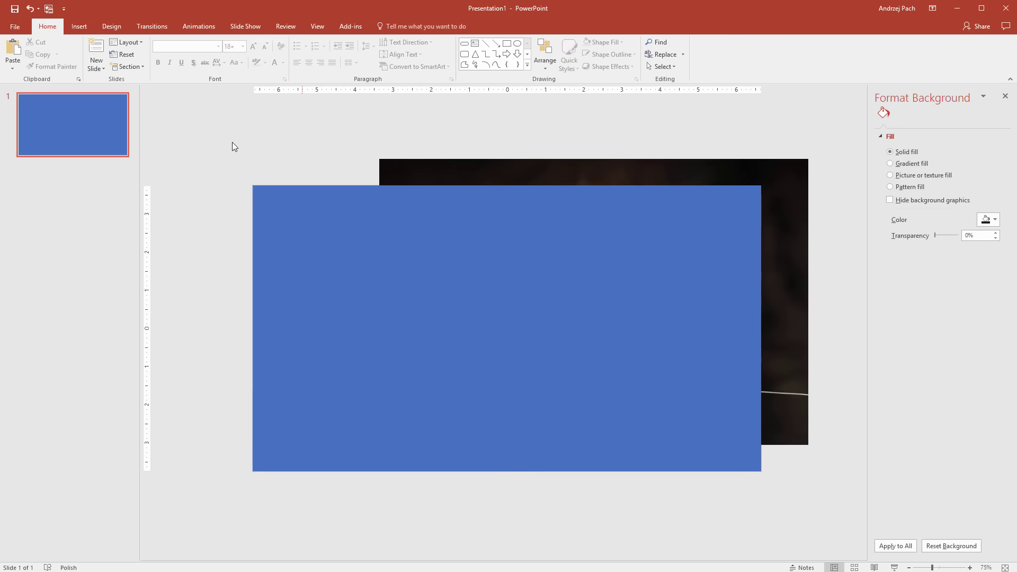
# Give the full-slide rectangle 20% transparency and the recent dark brown fill, realigned over the slide
pyautogui.click(465, 239)
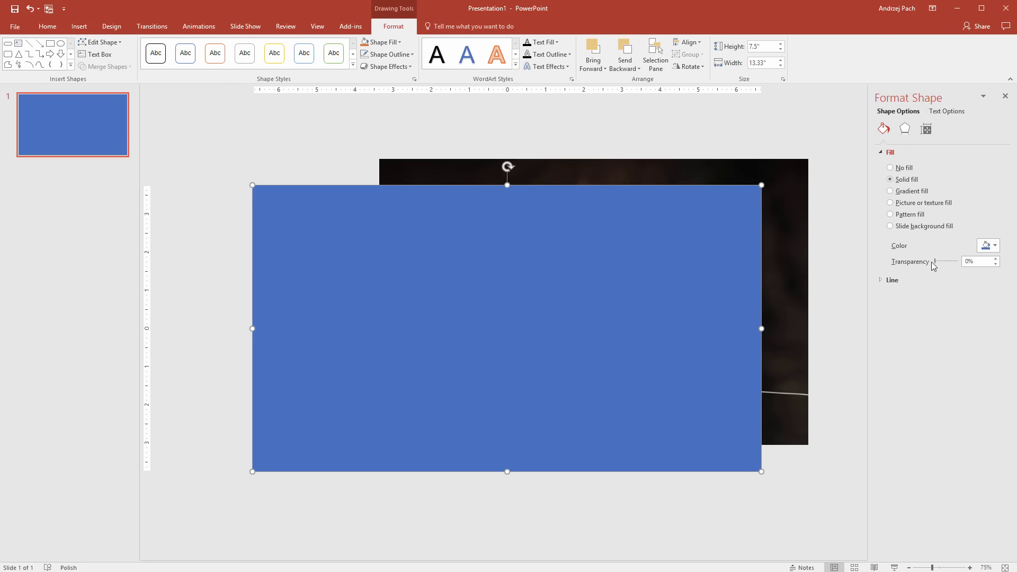
pyautogui.moveTo(938, 263); pyautogui.dragTo(943, 263)
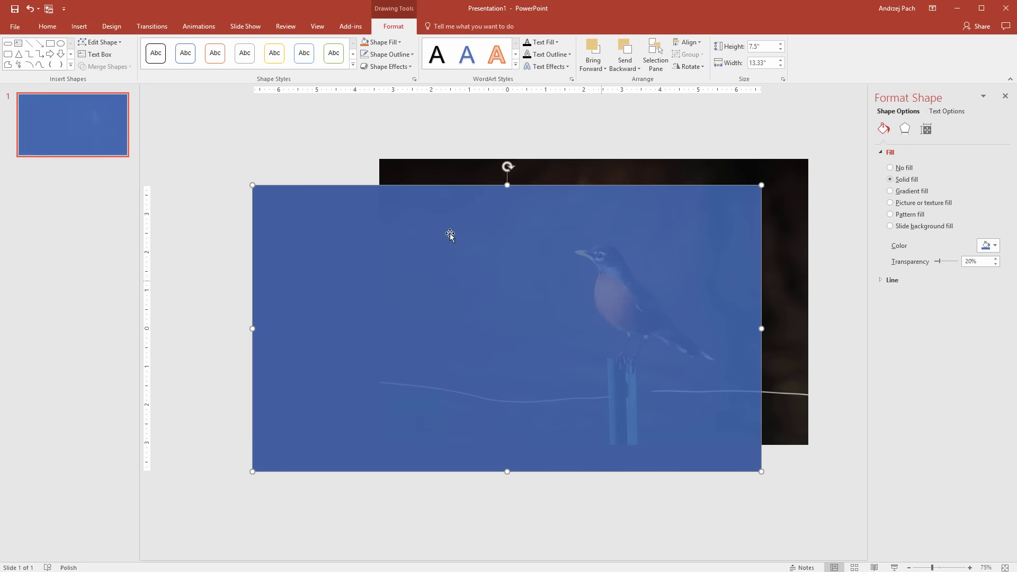
pyautogui.moveTo(450, 232); pyautogui.dragTo(436, 301)
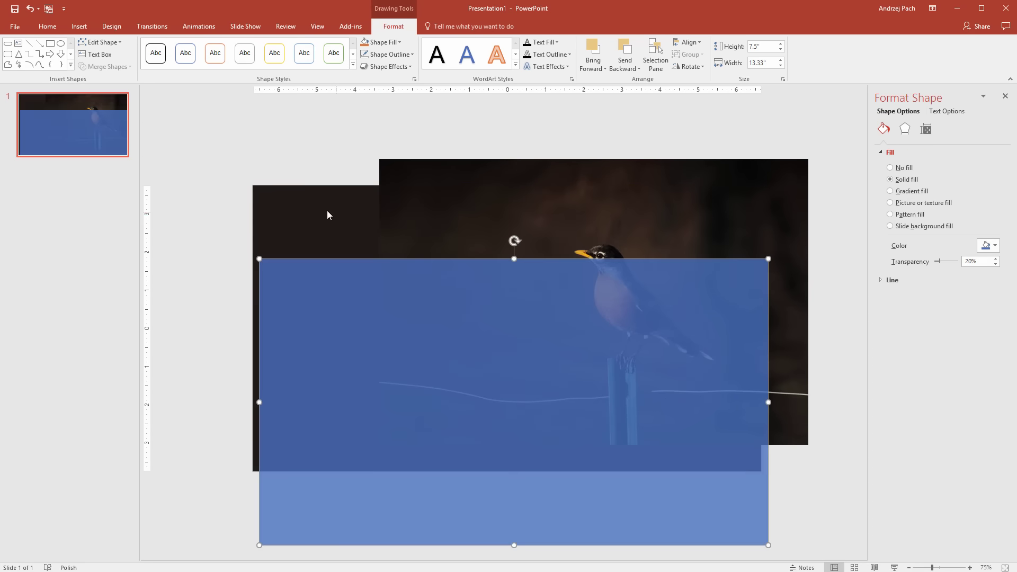
pyautogui.click(983, 249)
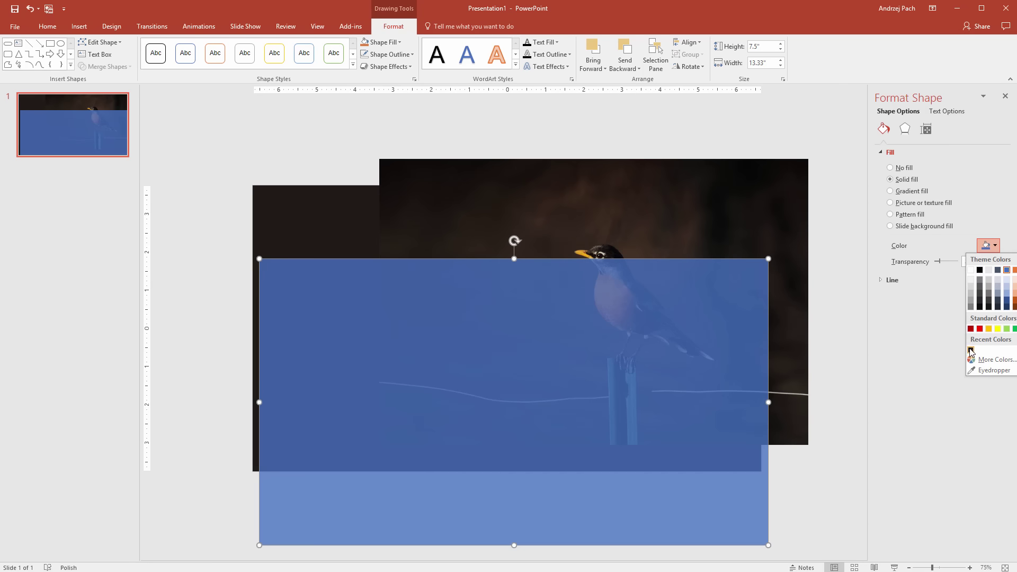
pyautogui.click(971, 351)
pyautogui.moveTo(484, 340); pyautogui.dragTo(475, 264)
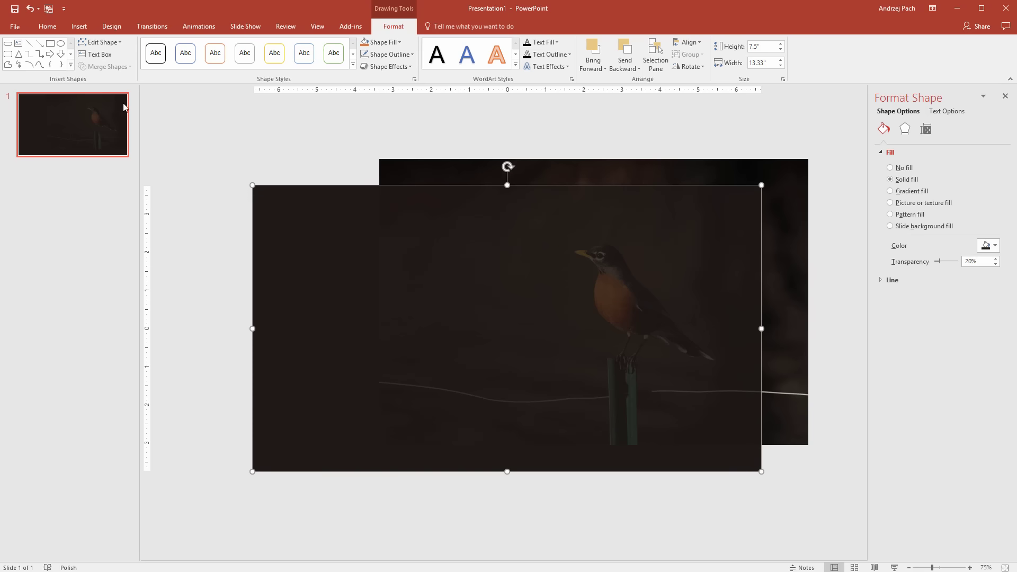
# Draw a wide rounded bar with fully rounded ends, rotated about 45° diagonally over the photo
pyautogui.click(78, 26)
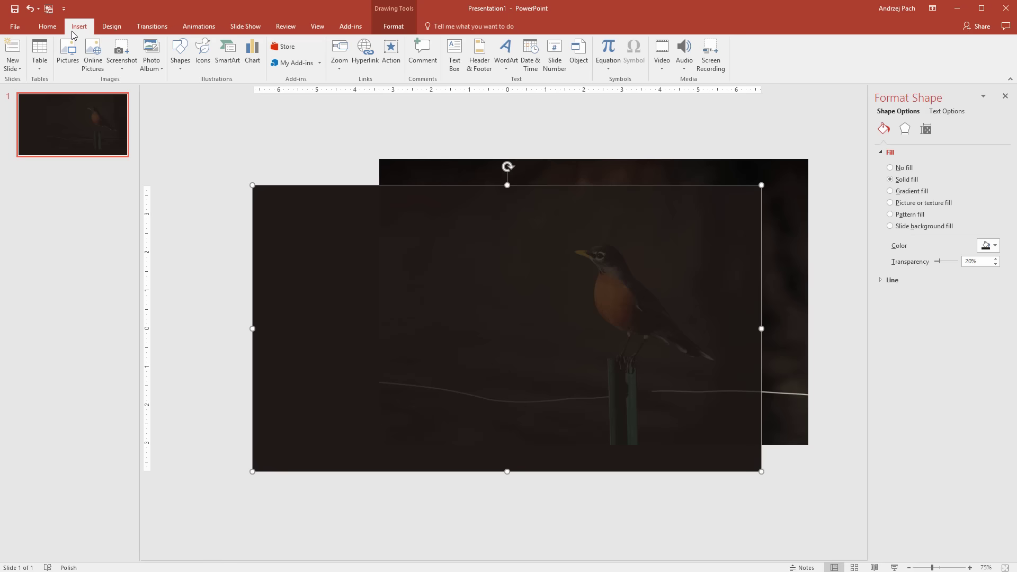
pyautogui.click(180, 53)
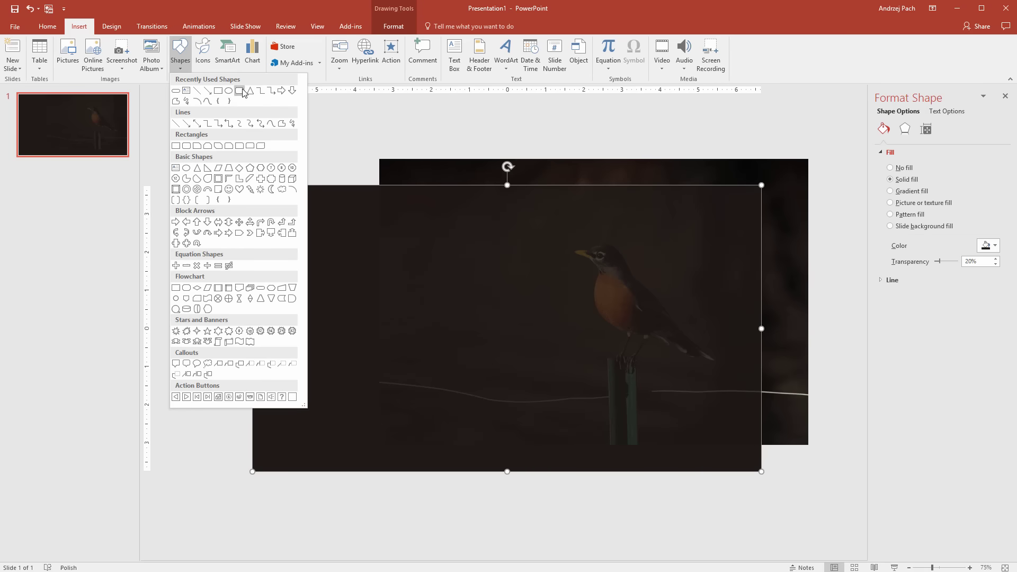
pyautogui.click(239, 91)
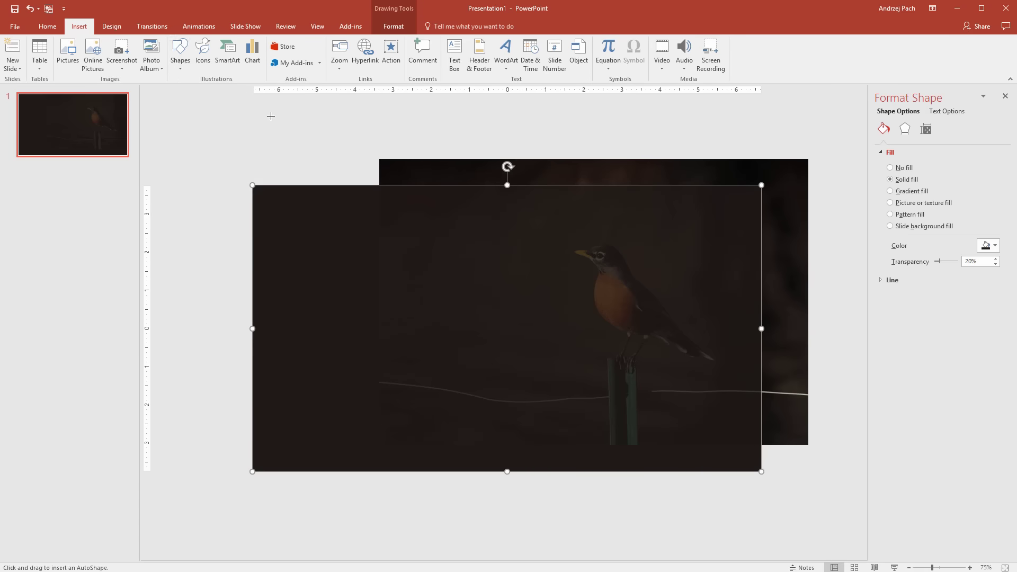
pyautogui.moveTo(495, 134); pyautogui.dragTo(742, 159)
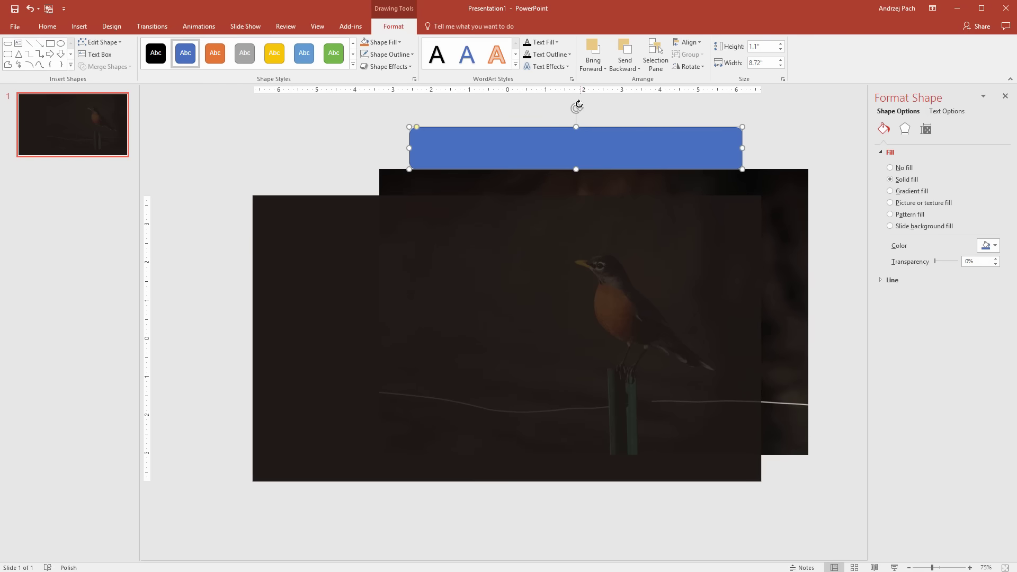
pyautogui.moveTo(578, 104); pyautogui.dragTo(555, 103)
pyautogui.scroll(2, 576, 177)
pyautogui.moveTo(577, 177); pyautogui.dragTo(661, 295)
pyautogui.scroll(-2, 519, 336)
pyautogui.moveTo(505, 295); pyautogui.dragTo(529, 291)
pyautogui.moveTo(599, 272); pyautogui.dragTo(589, 272)
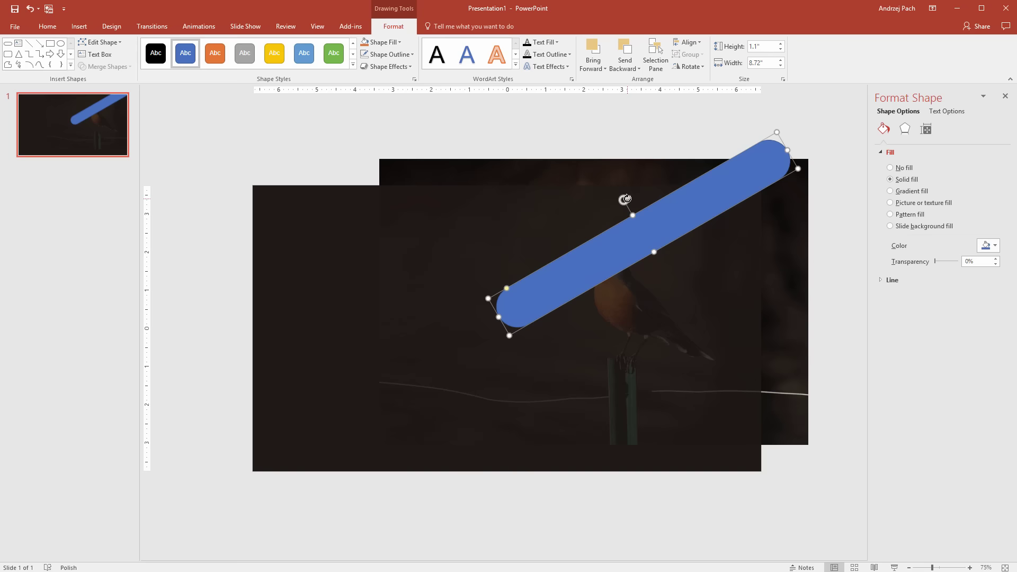
pyautogui.moveTo(625, 200); pyautogui.dragTo(615, 197)
pyautogui.scroll(1, 602, 236)
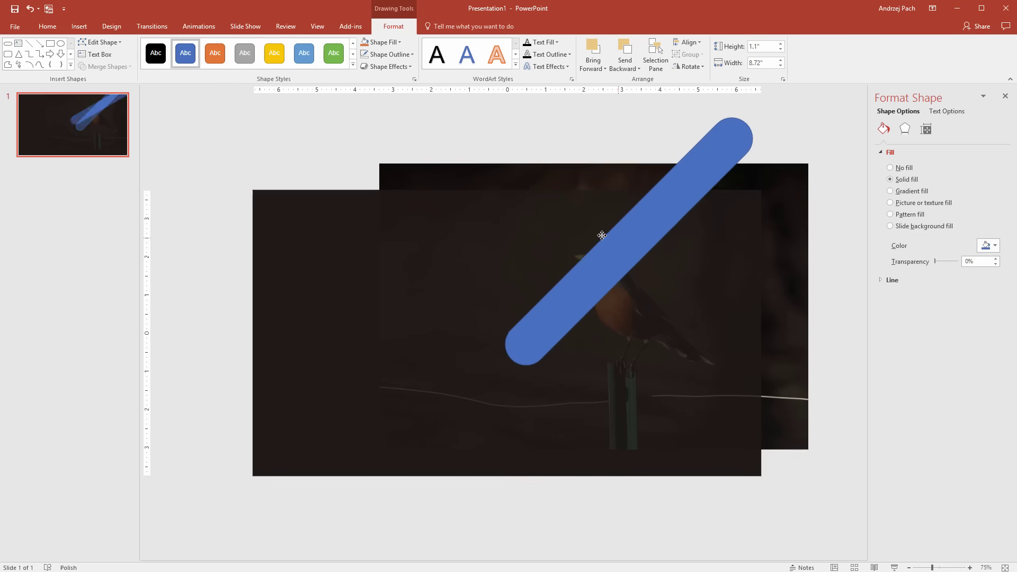
pyautogui.moveTo(602, 236); pyautogui.dragTo(563, 170)
# Duplicate the bar into five evenly spaced diagonal bars across the slide's right side
pyautogui.scroll(3, 622, 206)
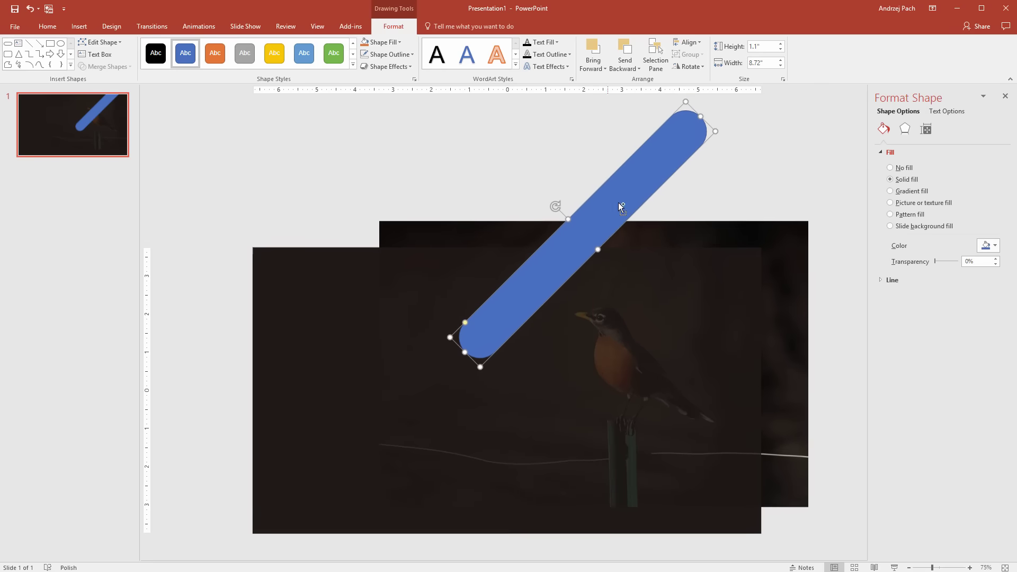
pyautogui.hotkey('ctrl', 'v')
pyautogui.moveTo(561, 237); pyautogui.dragTo(594, 255)
pyautogui.hotkey('ctrl', 'v')
pyautogui.moveTo(663, 313)
pyautogui.mouseDown()
pyautogui.moveTo(634, 291)
pyautogui.moveTo(665, 319)
pyautogui.mouseUp()
pyautogui.hotkey('ctrl', 'v')
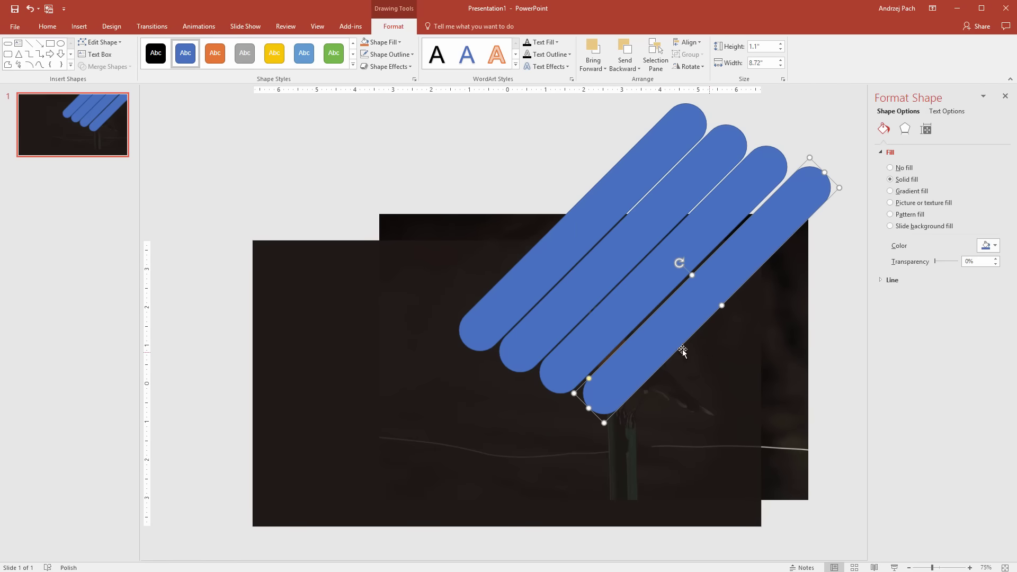
pyautogui.hotkey('ctrl', 'v')
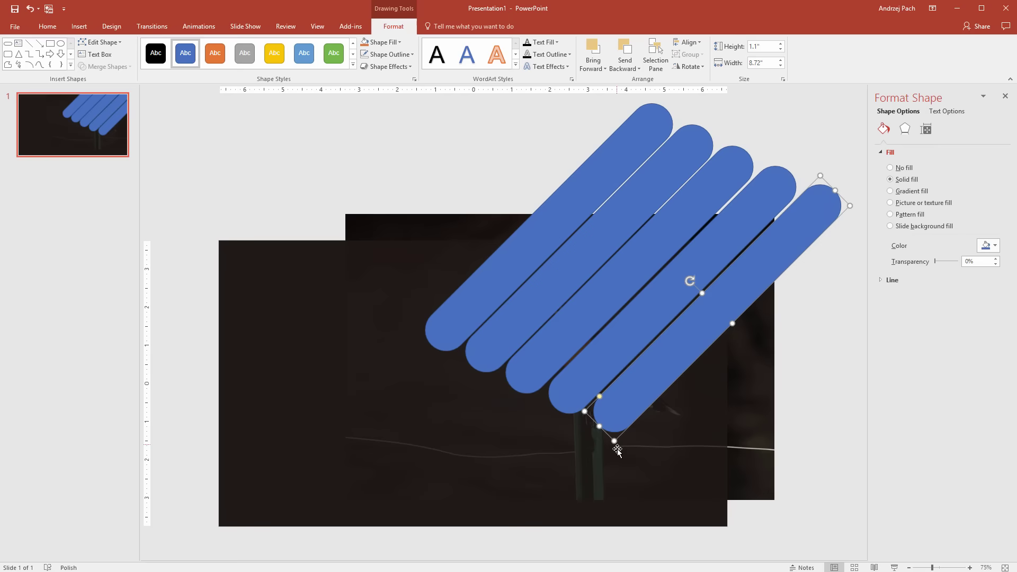
pyautogui.click(571, 412)
pyautogui.moveTo(566, 412); pyautogui.dragTo(429, 408)
pyautogui.click(282, 165)
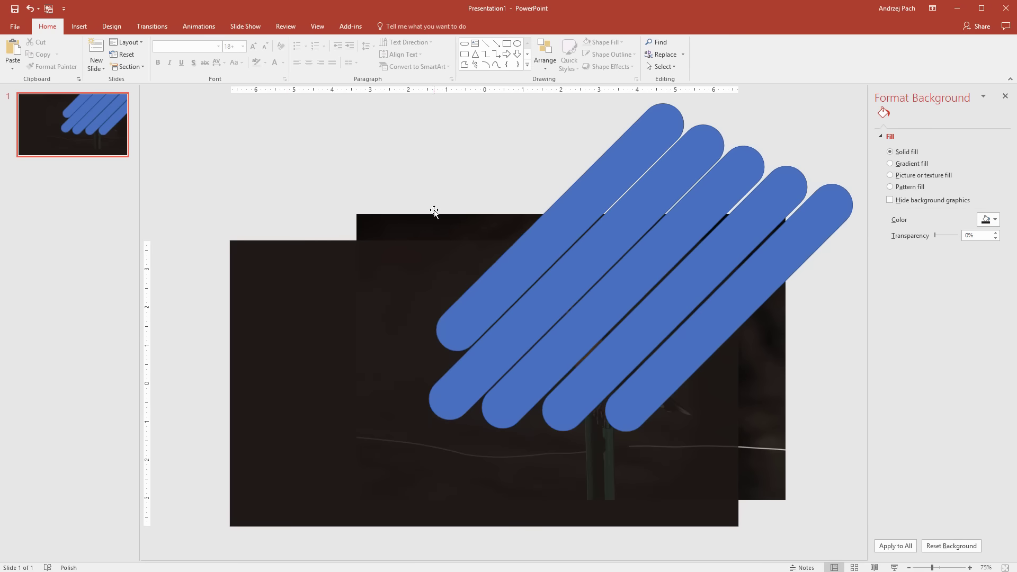
# Set the dark rectangle's transparency back to 0% so it is fully opaque
pyautogui.click(279, 345)
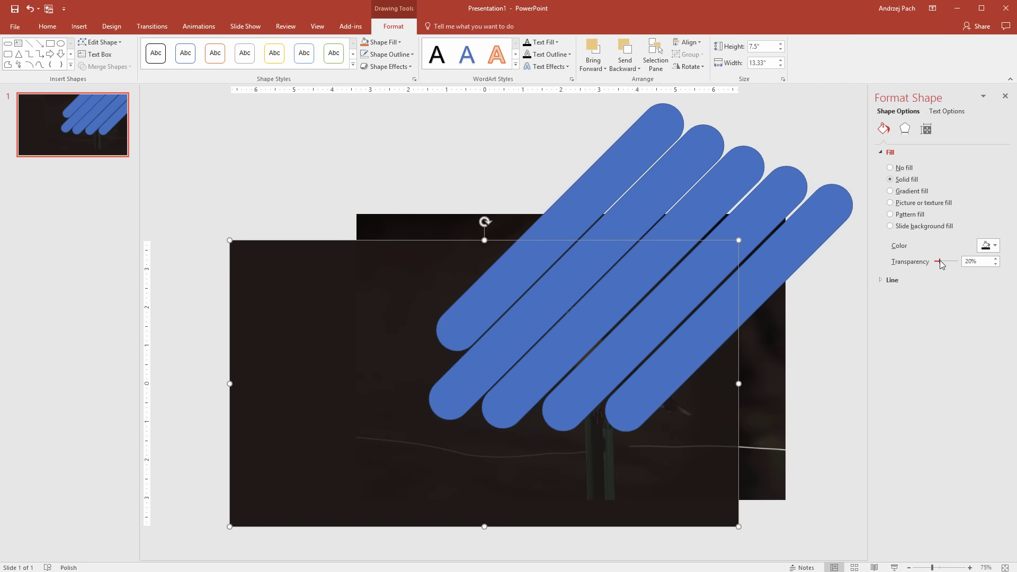
pyautogui.moveTo(937, 263); pyautogui.dragTo(919, 264)
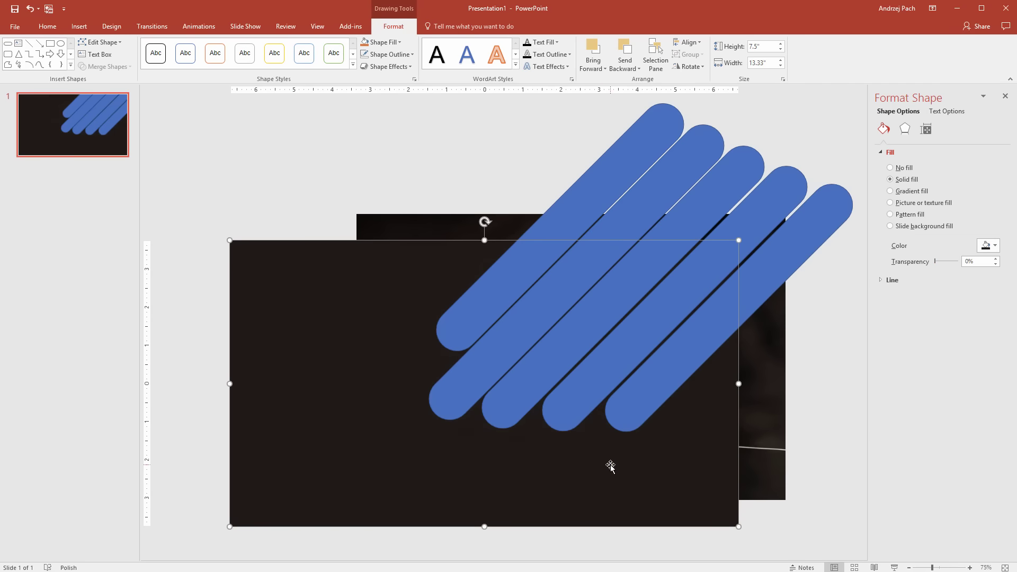
pyautogui.press('Escape')
# Select the dark rectangle plus four bars and Merge Shapes > Subtract to cut the slots
pyautogui.click(289, 287)
pyautogui.keyDown('shift'); pyautogui.click(822, 207); pyautogui.keyUp('shift')
pyautogui.keyDown('shift'); pyautogui.click(790, 197); pyautogui.keyUp('shift')
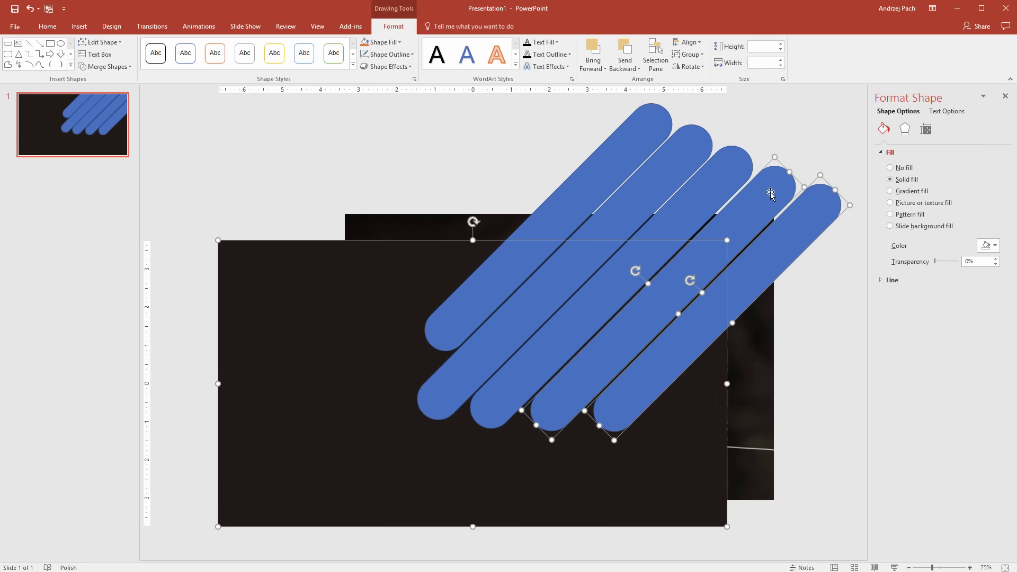
pyautogui.keyDown('shift'); pyautogui.click(733, 180); pyautogui.keyUp('shift')
pyautogui.keyDown('shift'); pyautogui.click(691, 163); pyautogui.keyUp('shift')
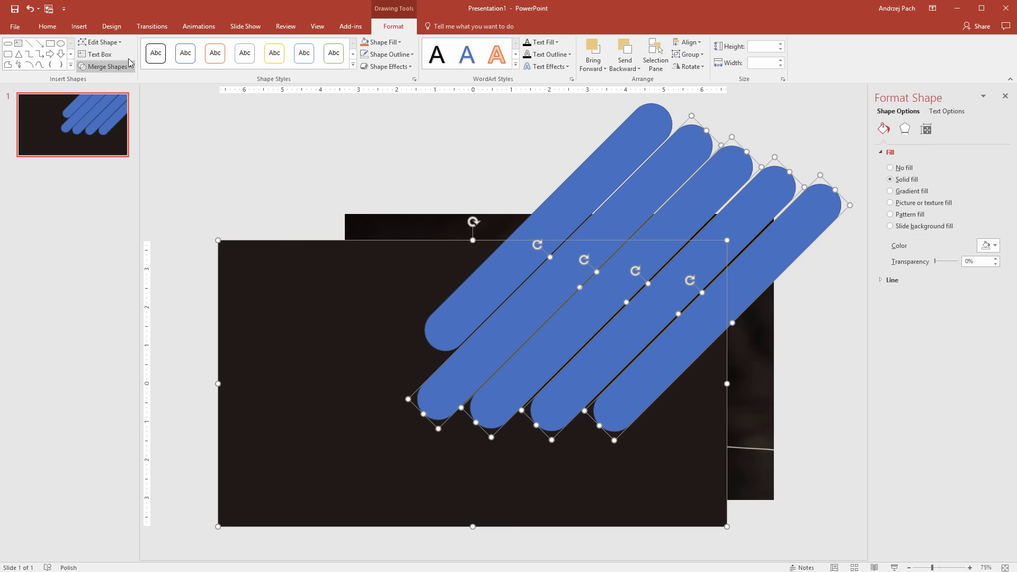
pyautogui.doubleClick(401, 29)
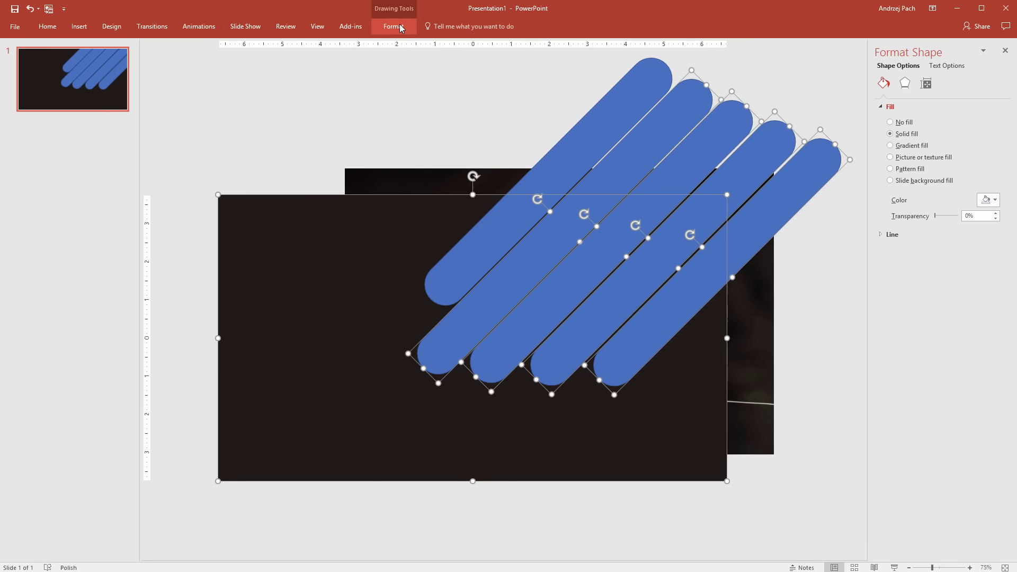
pyautogui.click(401, 30)
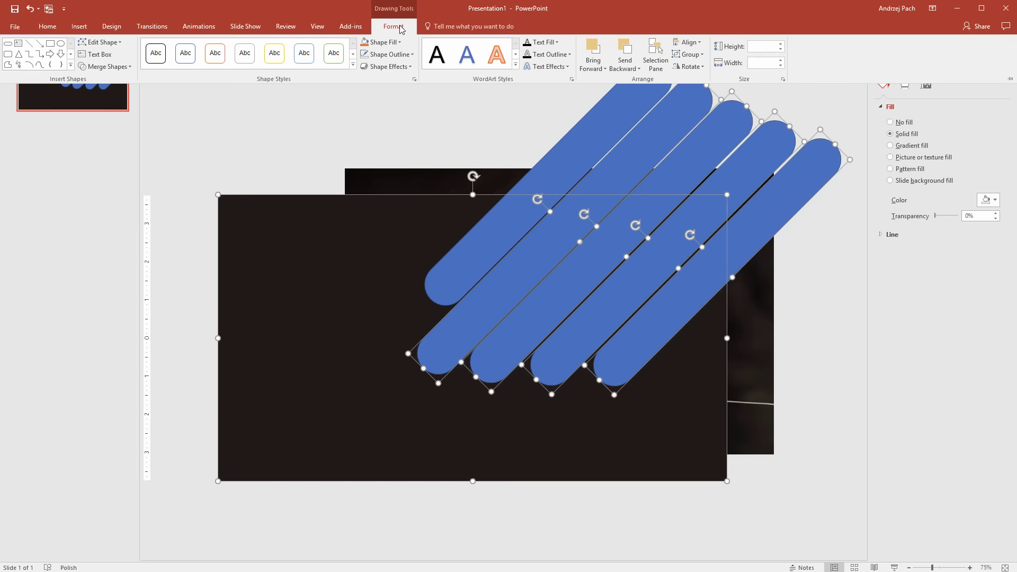
pyautogui.click(124, 68)
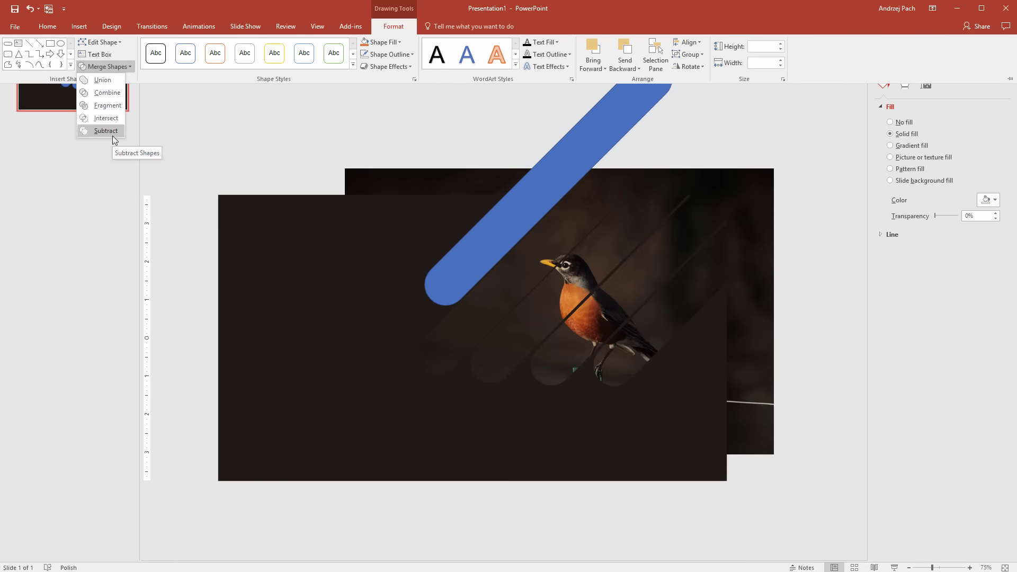
pyautogui.click(112, 133)
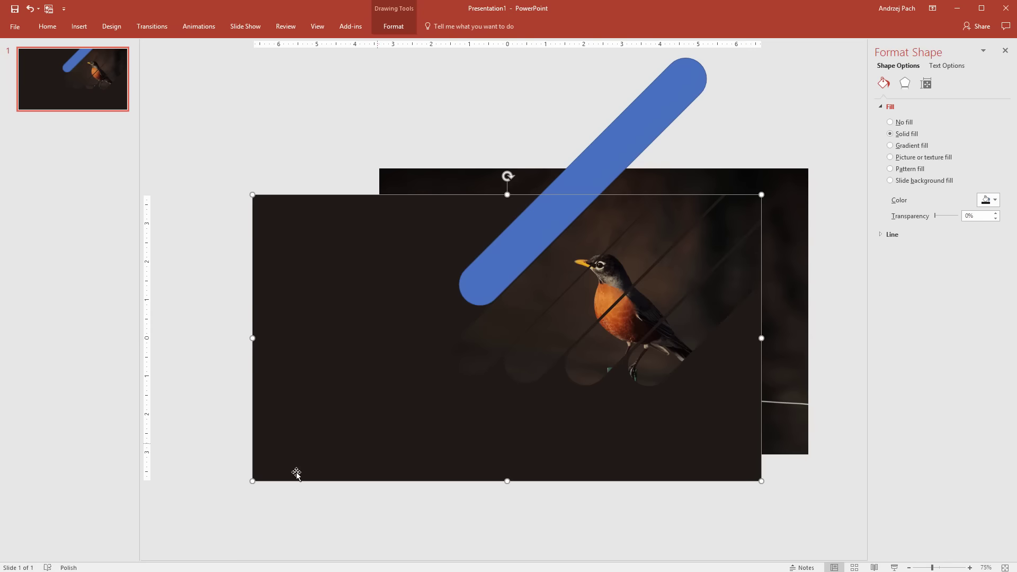
# In 2016_Slide1.pptx, nudge the cut-out beach picture up and left, then return to Presentation1
pyautogui.click(274, 546)
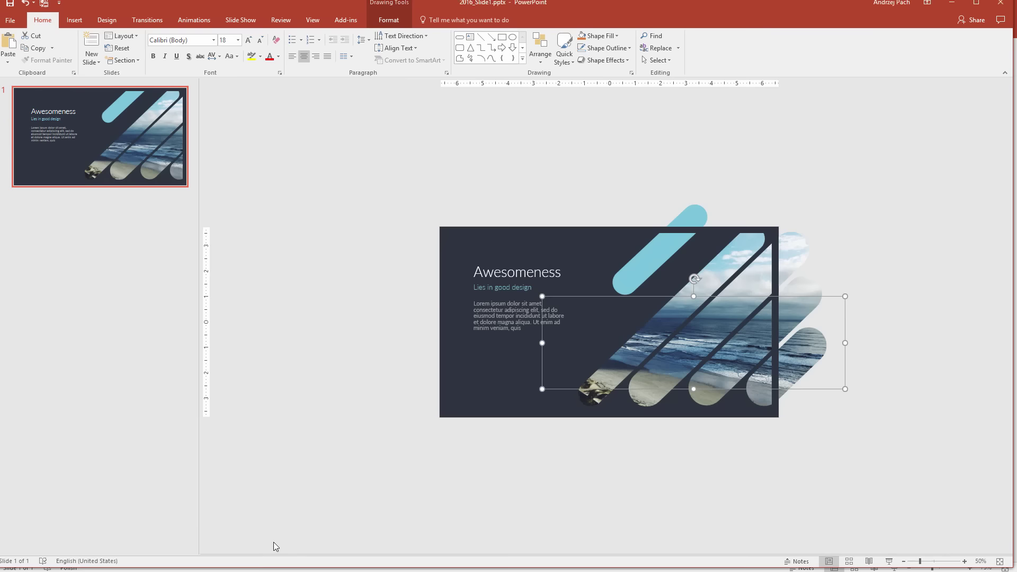
pyautogui.moveTo(672, 362); pyautogui.dragTo(656, 348)
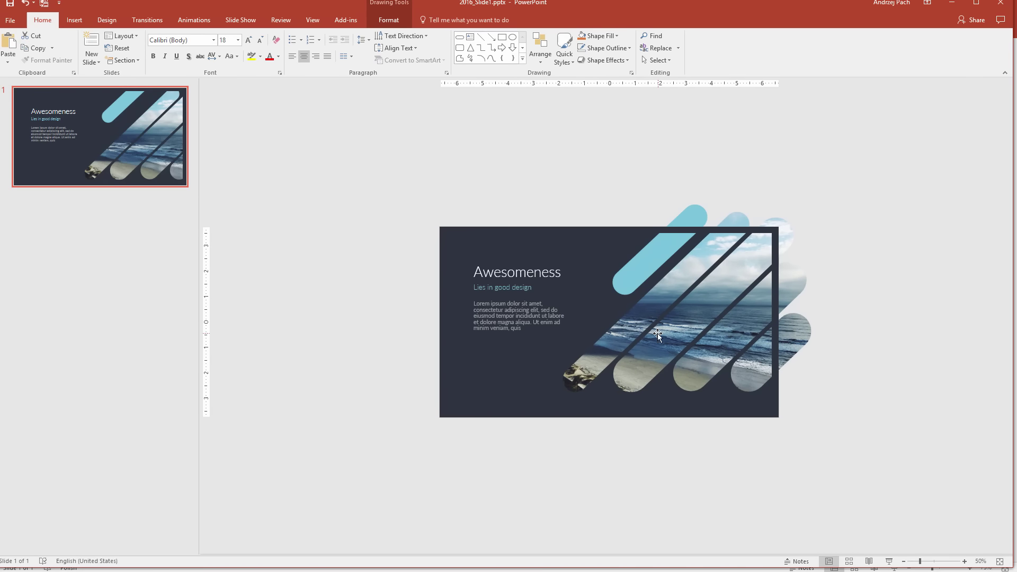
pyautogui.moveTo(248, 539)
pyautogui.click(127, 530)
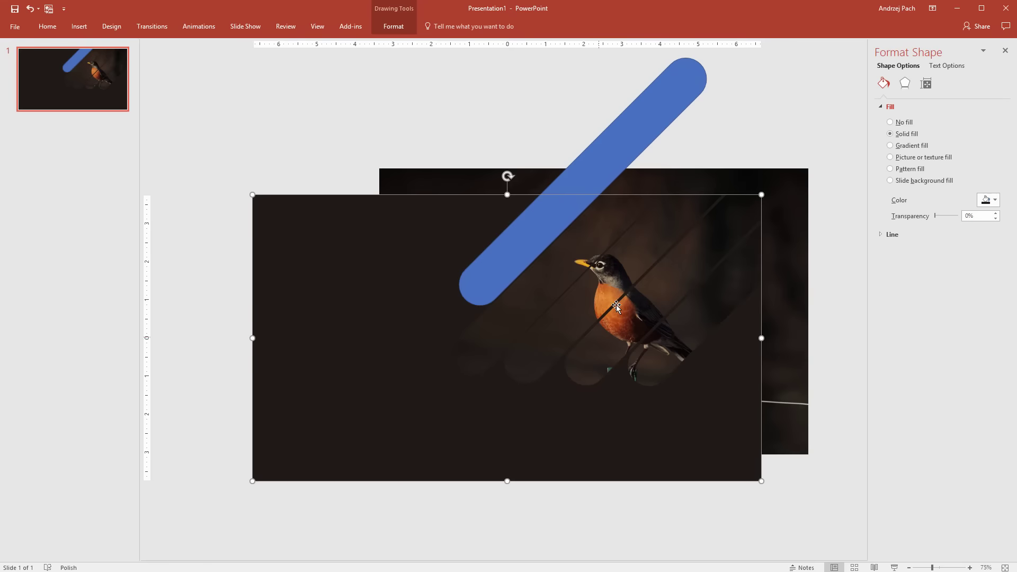
# Fill the remaining bar with orange sampled by eyedropper from the robin's breast
pyautogui.click(978, 204)
pyautogui.click(986, 316)
pyautogui.press('Escape')
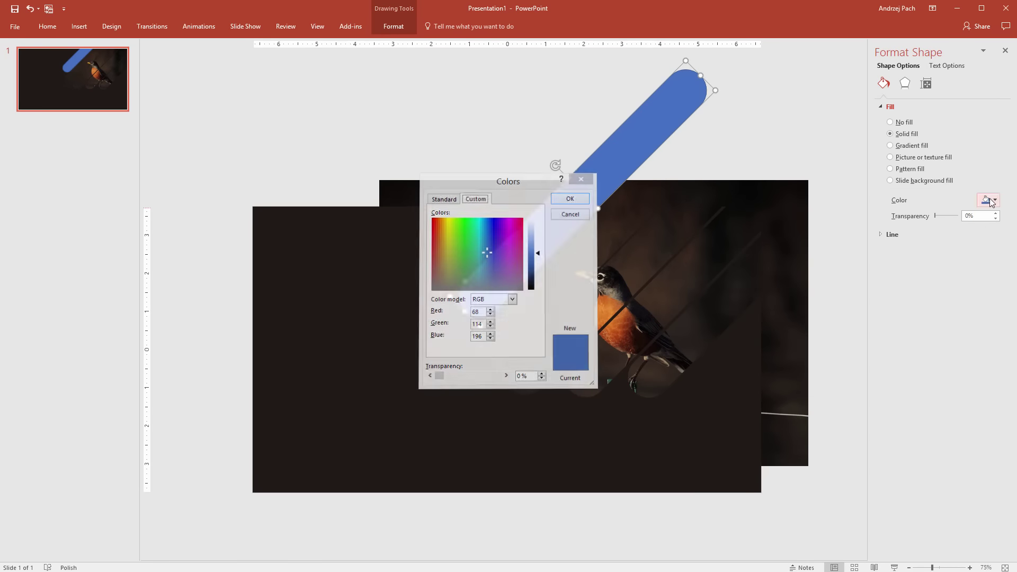
pyautogui.click(987, 200)
pyautogui.click(986, 328)
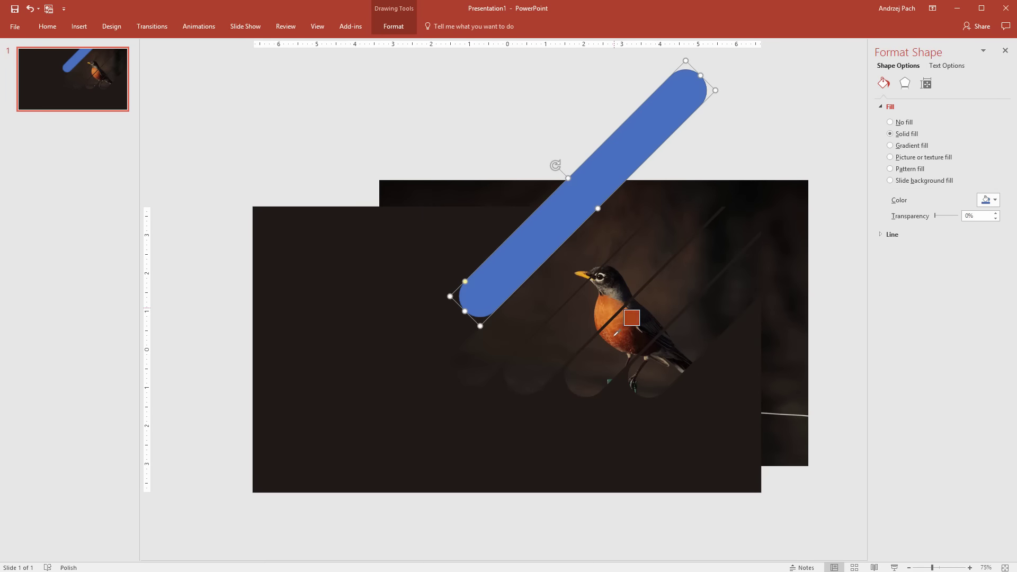
pyautogui.click(617, 333)
pyautogui.press('Escape')
pyautogui.scroll(-1, 481, 214)
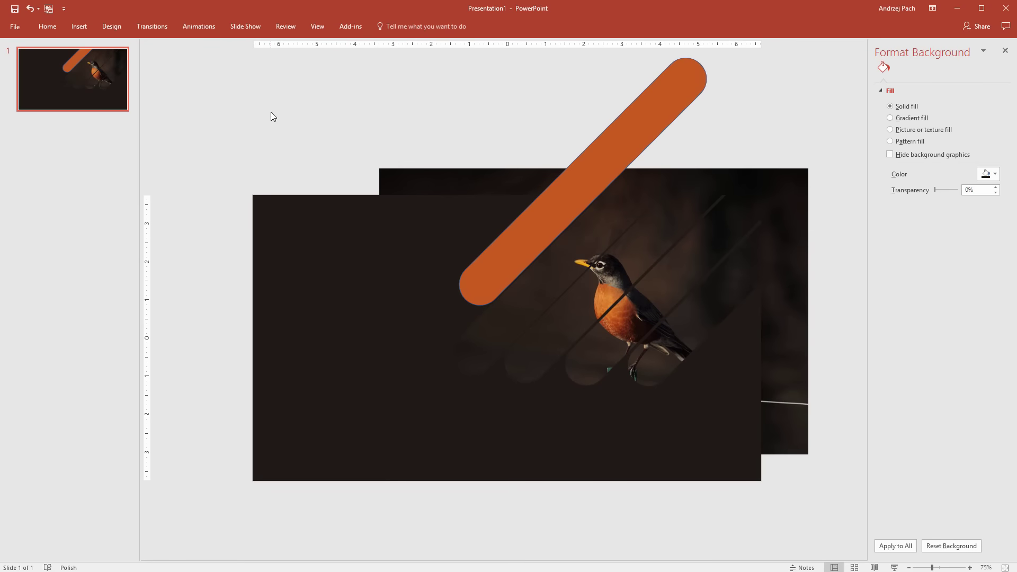
# Crop the robin photo's top and right edges to the slide borders, then pin the ribbon open
pyautogui.click(77, 30)
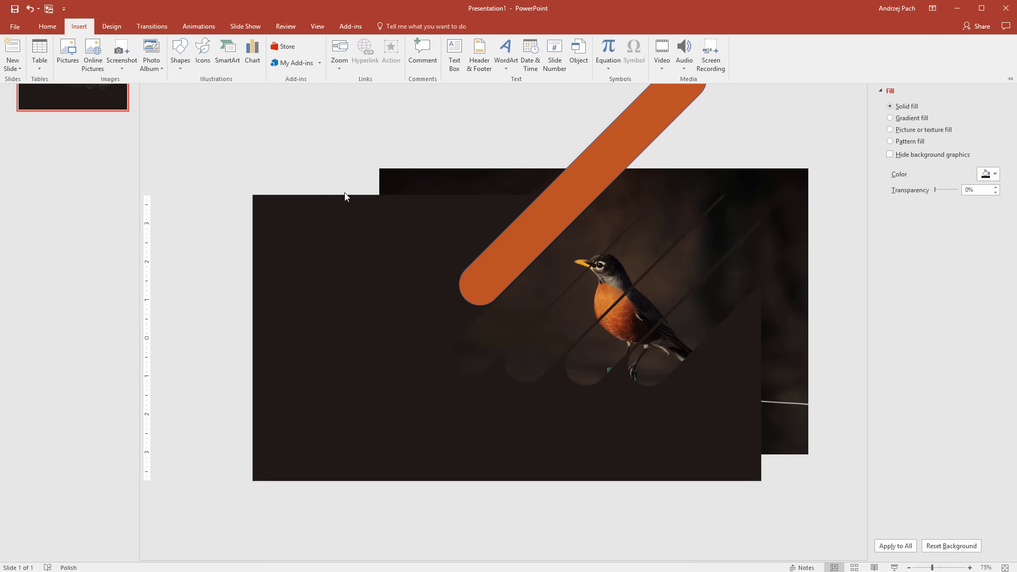
pyautogui.click(433, 187)
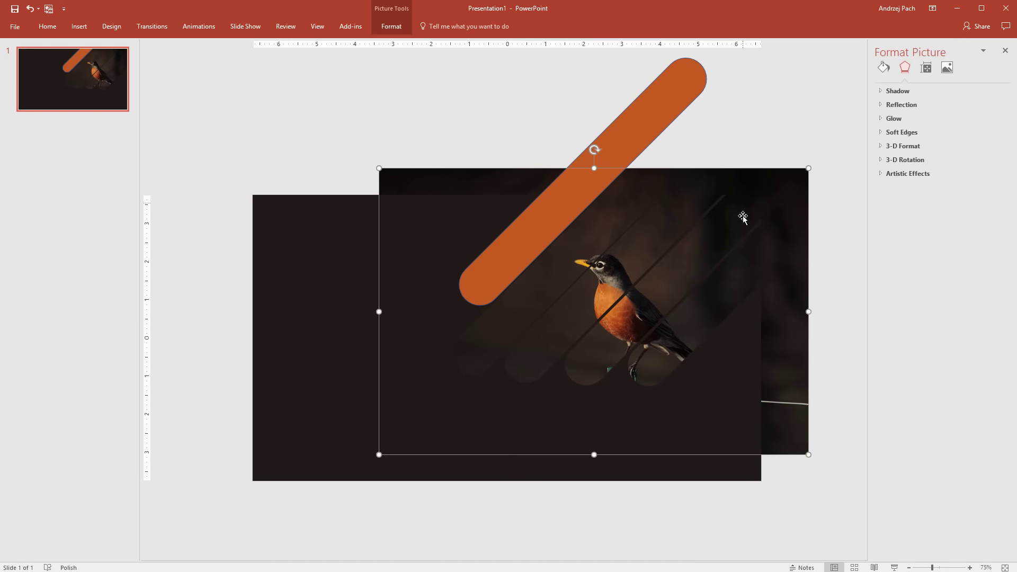
pyautogui.click(393, 27)
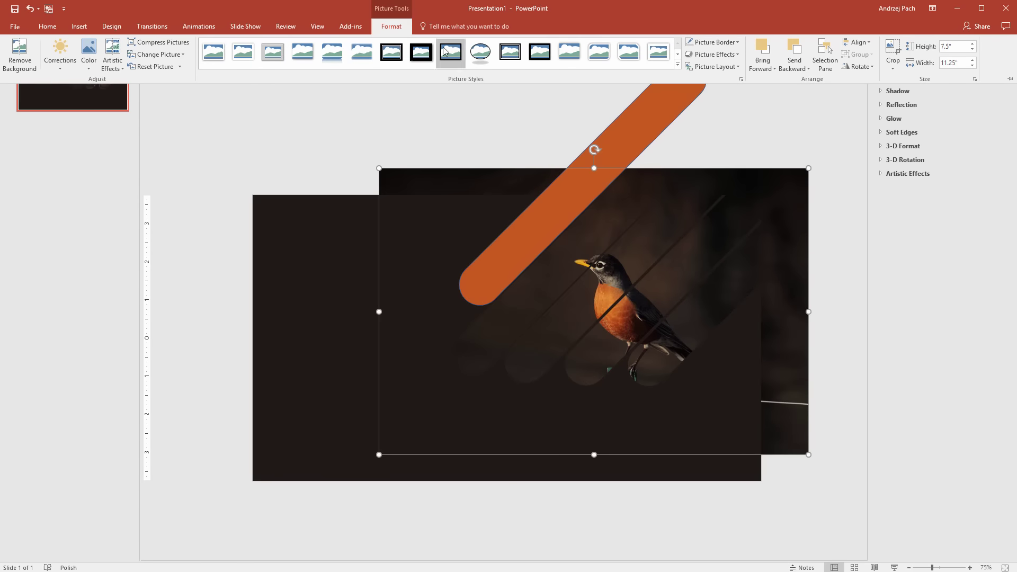
pyautogui.click(896, 62)
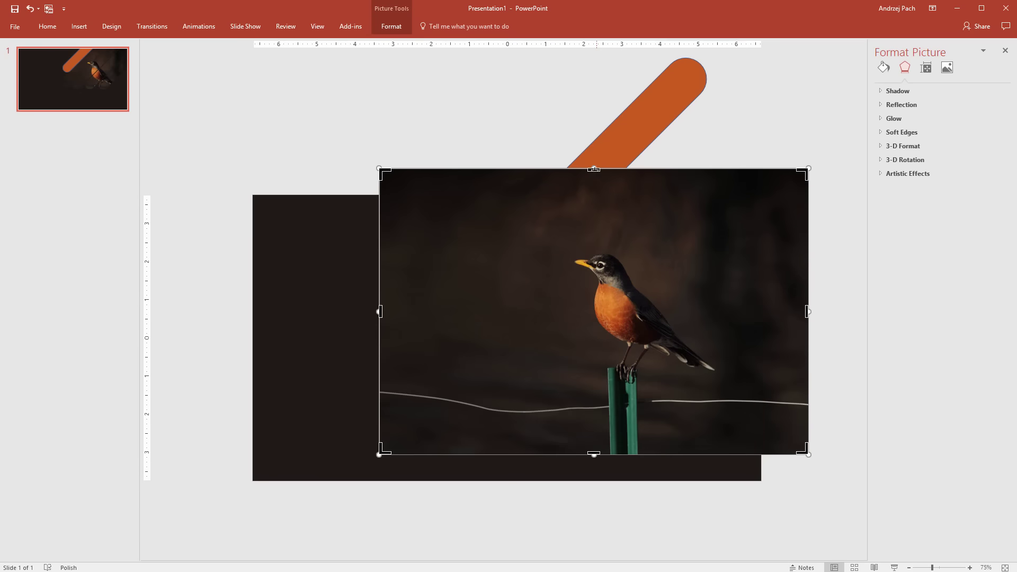
pyautogui.moveTo(594, 170)
pyautogui.mouseDown()
pyautogui.moveTo(599, 205)
pyautogui.moveTo(596, 196)
pyautogui.mouseUp()
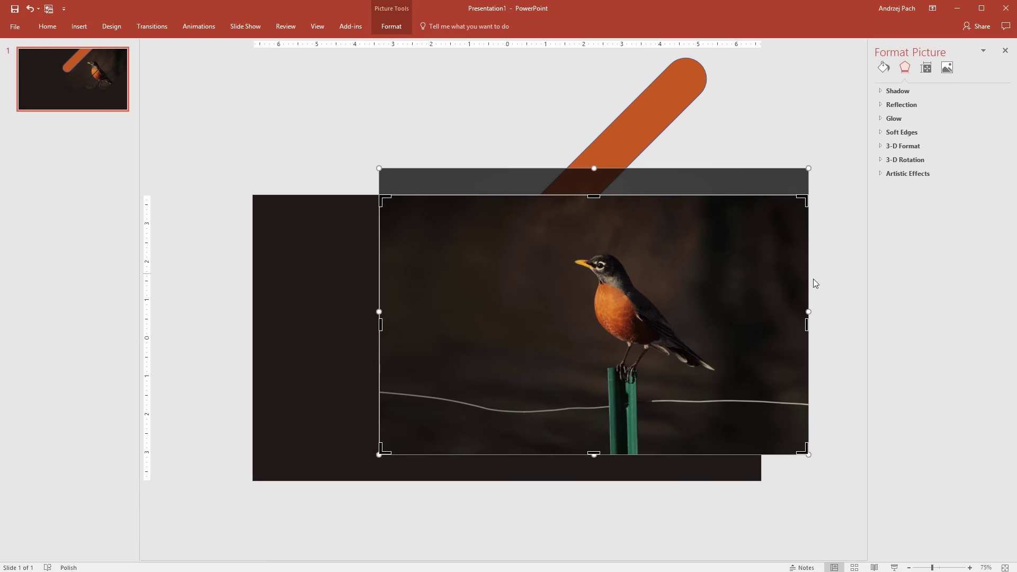
pyautogui.moveTo(808, 325); pyautogui.dragTo(769, 258)
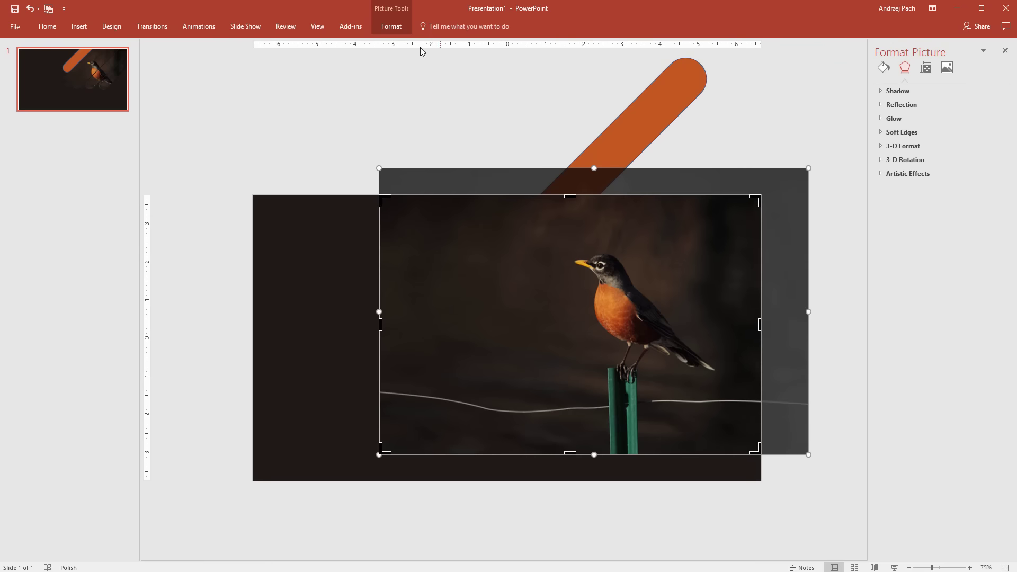
pyautogui.click(393, 30)
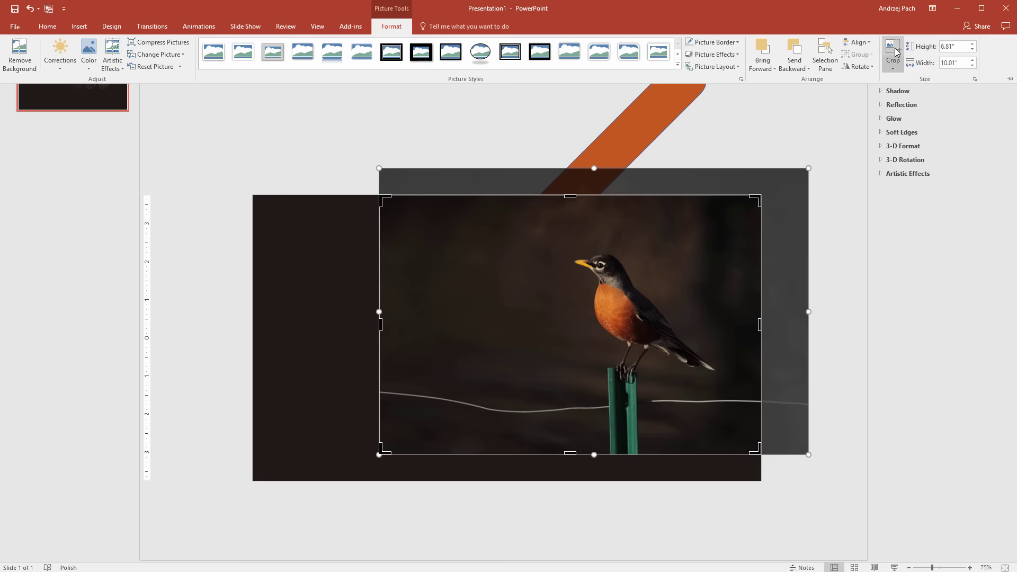
pyautogui.click(896, 51)
pyautogui.click(408, 27)
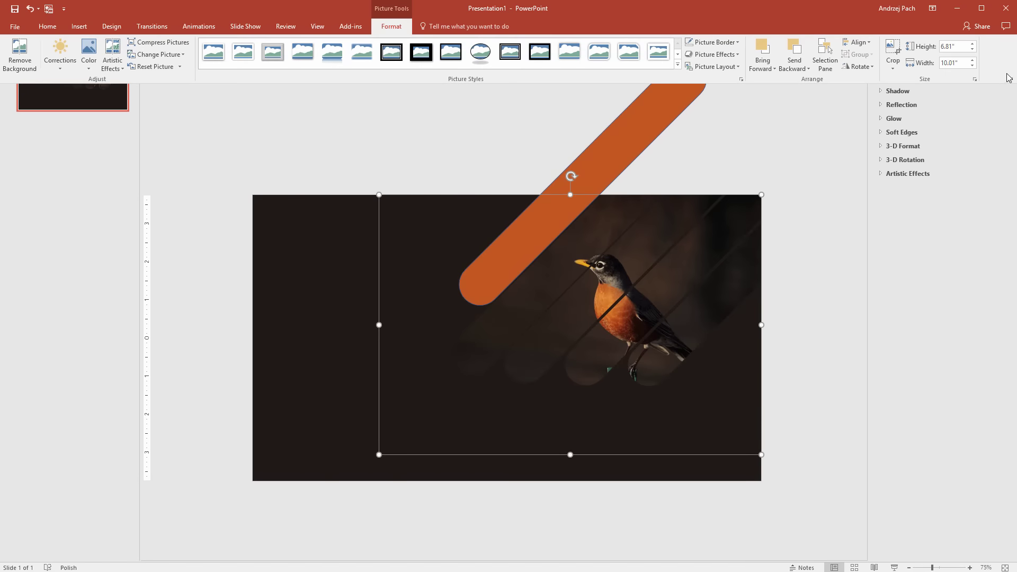
pyautogui.click(1008, 78)
pyautogui.click(771, 196)
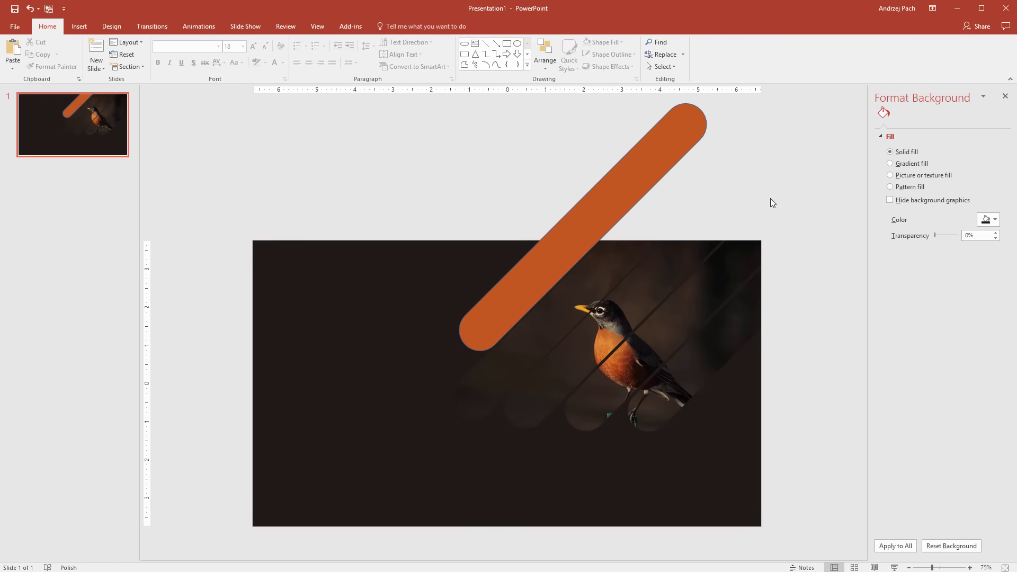
pyautogui.click(658, 173)
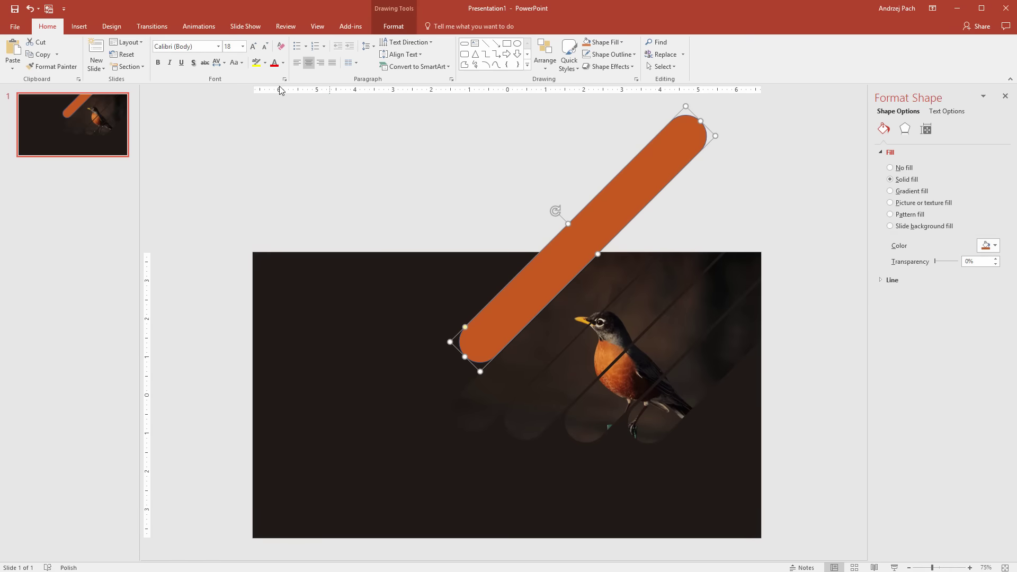
pyautogui.click(392, 26)
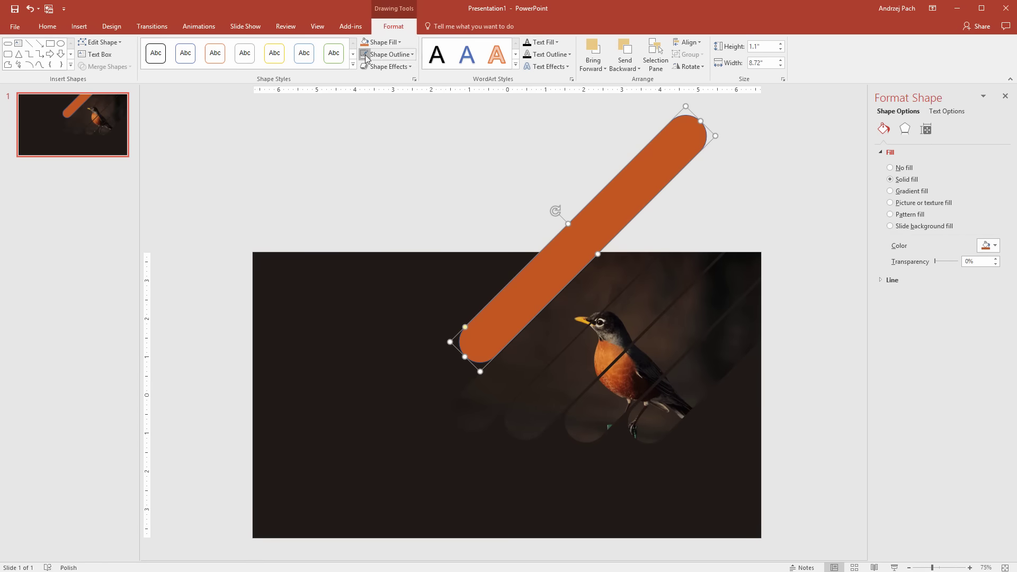
pyautogui.click(749, 225)
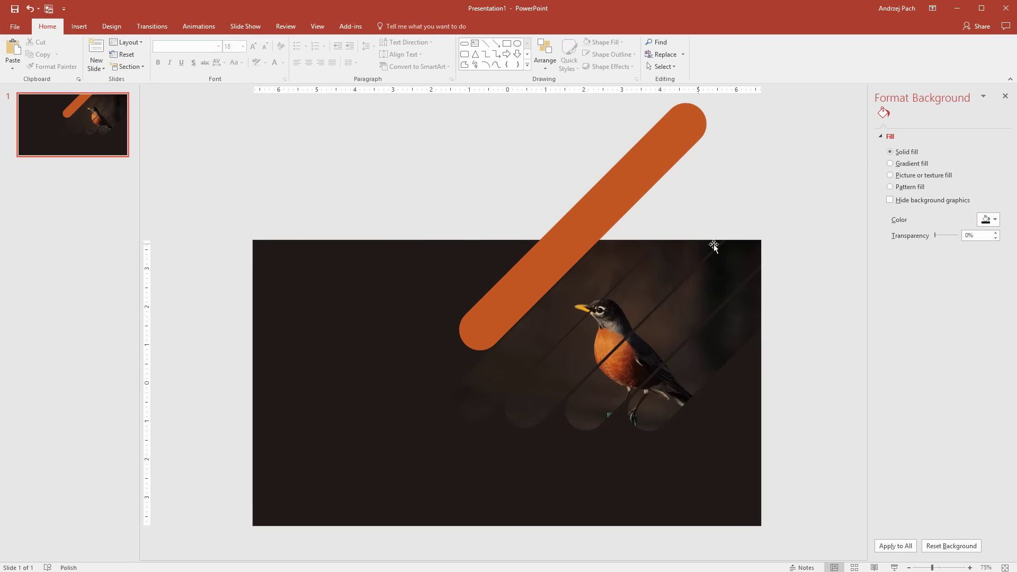
pyautogui.moveTo(165, 570)
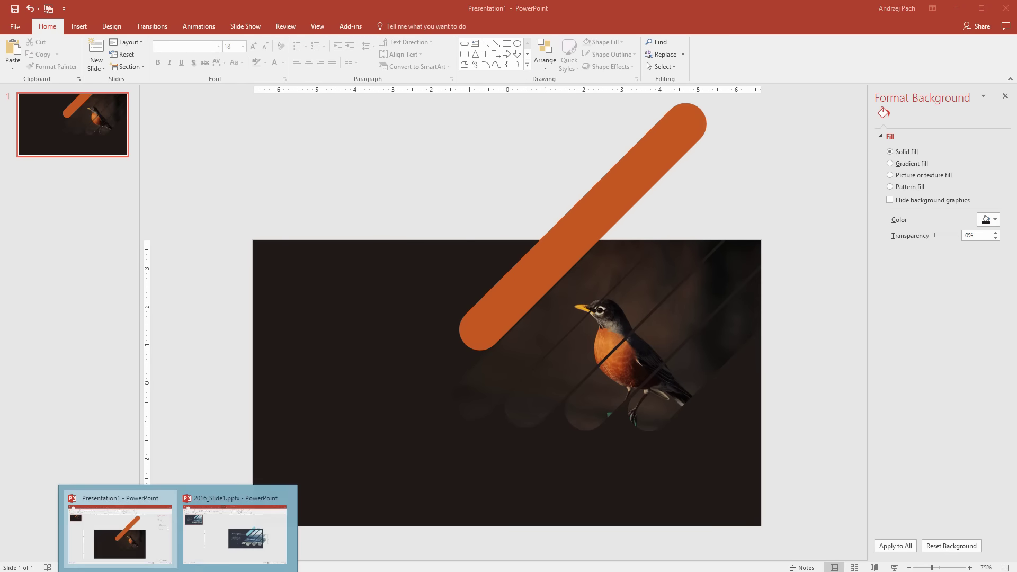
pyautogui.click(230, 535)
pyautogui.moveTo(622, 231)
pyautogui.mouseDown()
pyautogui.moveTo(714, 180)
pyautogui.moveTo(630, 236)
pyautogui.moveTo(621, 228)
pyautogui.moveTo(632, 228)
pyautogui.mouseUp()
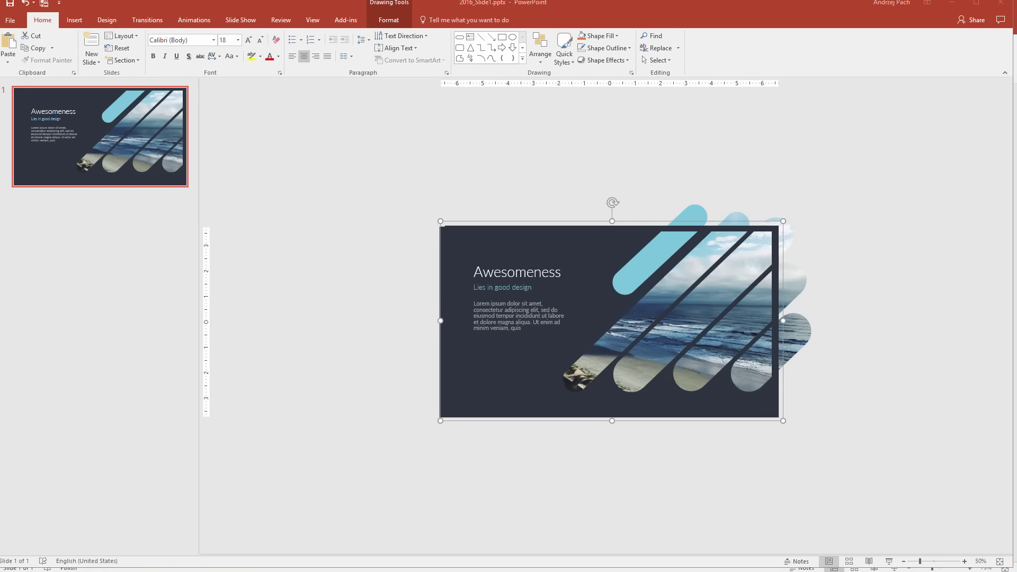
pyautogui.moveTo(122, 567)
pyautogui.click(113, 521)
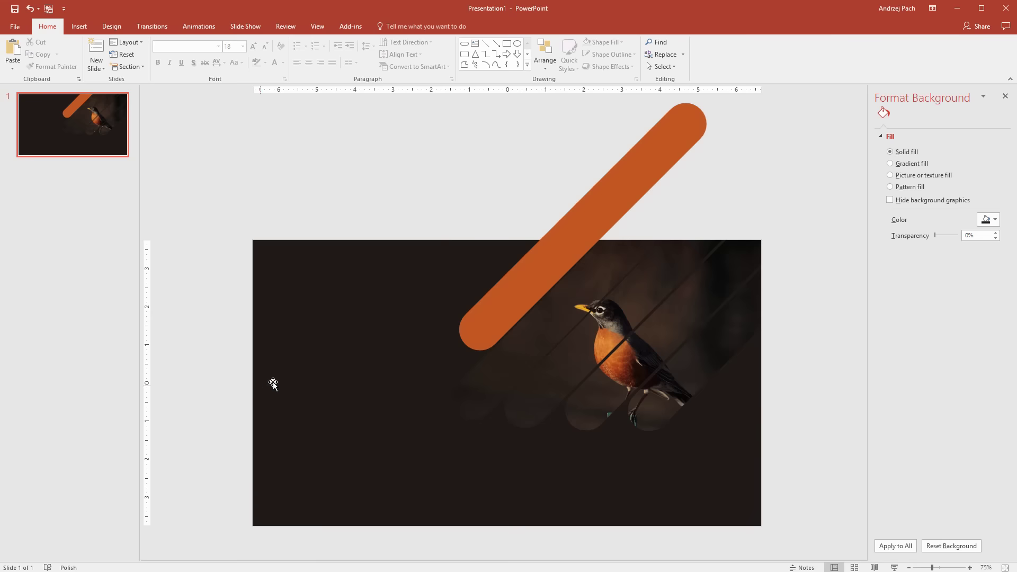
# Draw a thin rectangle along the slide's top edge, then duplicate it as a vertical bar on the right edge
pyautogui.click(80, 27)
pyautogui.click(180, 52)
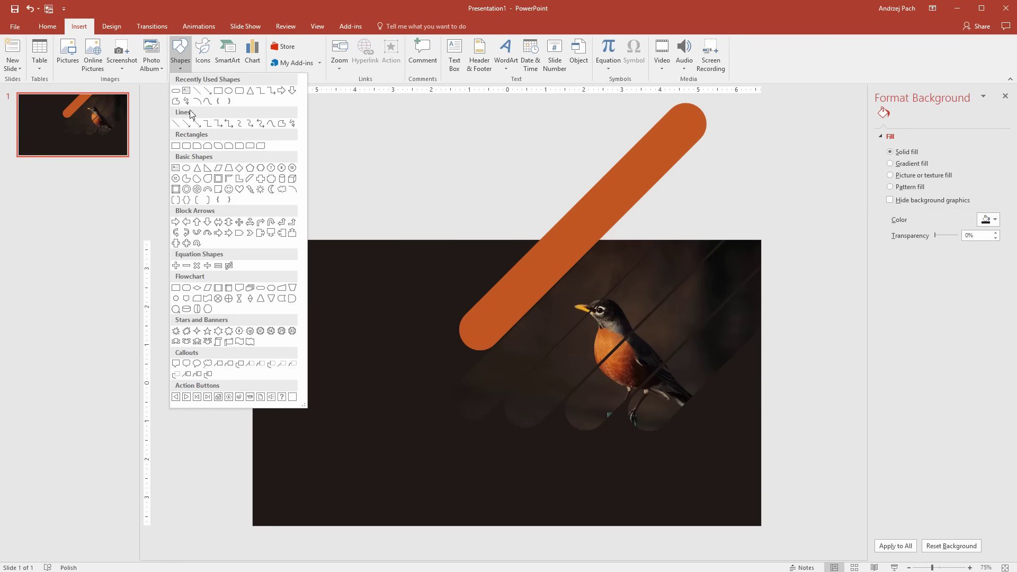
pyautogui.click(219, 91)
pyautogui.moveTo(345, 240)
pyautogui.mouseDown()
pyautogui.moveTo(781, 265)
pyautogui.moveTo(761, 252)
pyautogui.mouseUp()
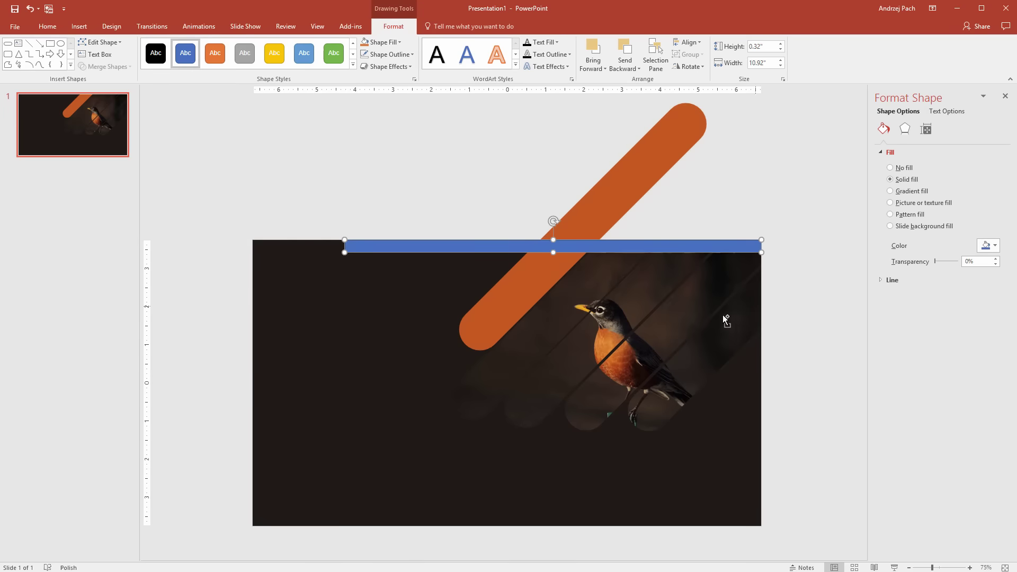
pyautogui.hotkey('ctrl', 'd')
pyautogui.moveTo(560, 228); pyautogui.dragTo(500, 230)
pyautogui.moveTo(558, 185); pyautogui.dragTo(752, 382)
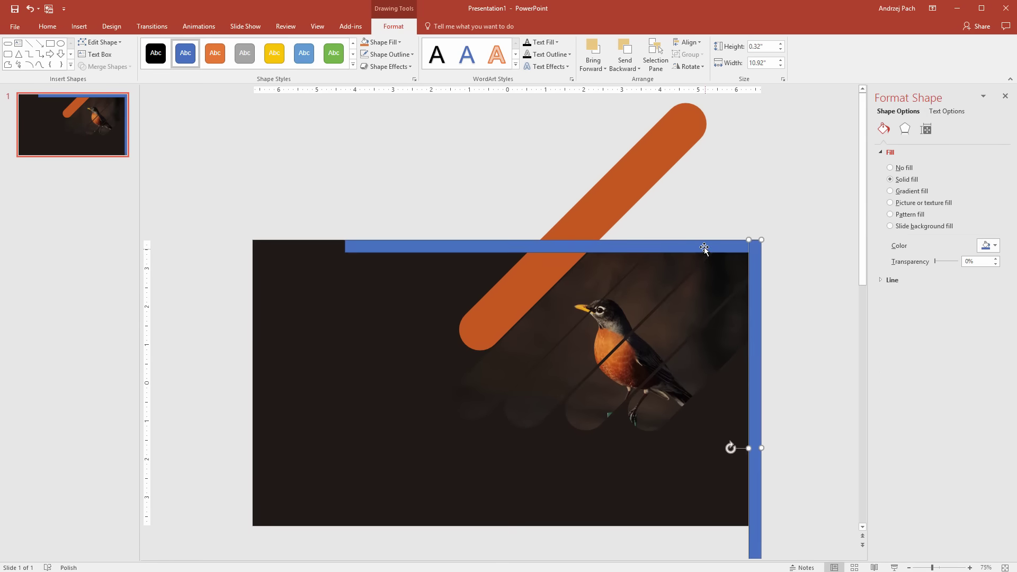
pyautogui.keyDown('shift'); pyautogui.click(706, 247); pyautogui.keyUp('shift')
# Fill both bars with the eyedropper-sampled dark slide colour and give them a dark outline
pyautogui.click(987, 245)
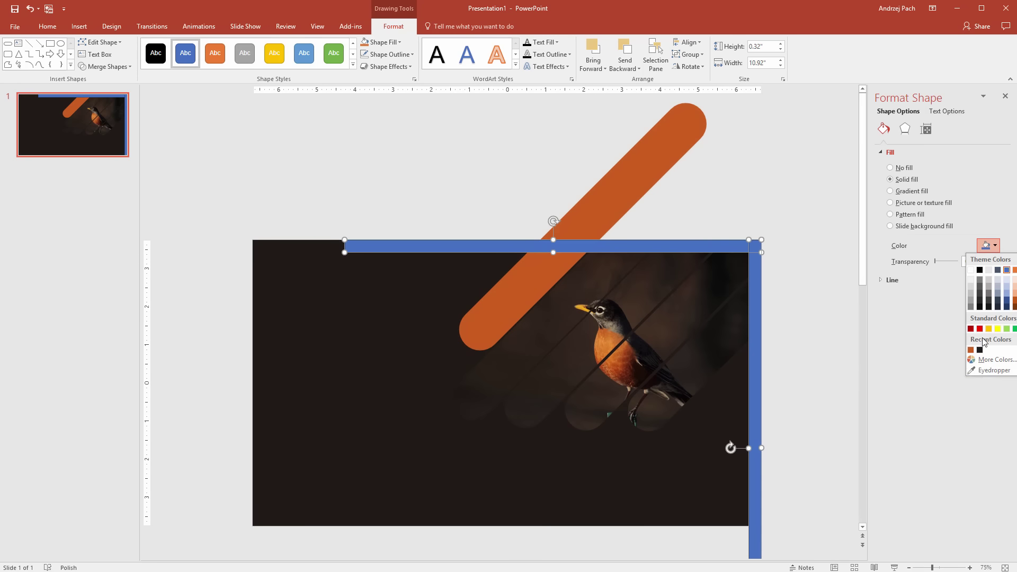
pyautogui.click(983, 370)
pyautogui.click(370, 317)
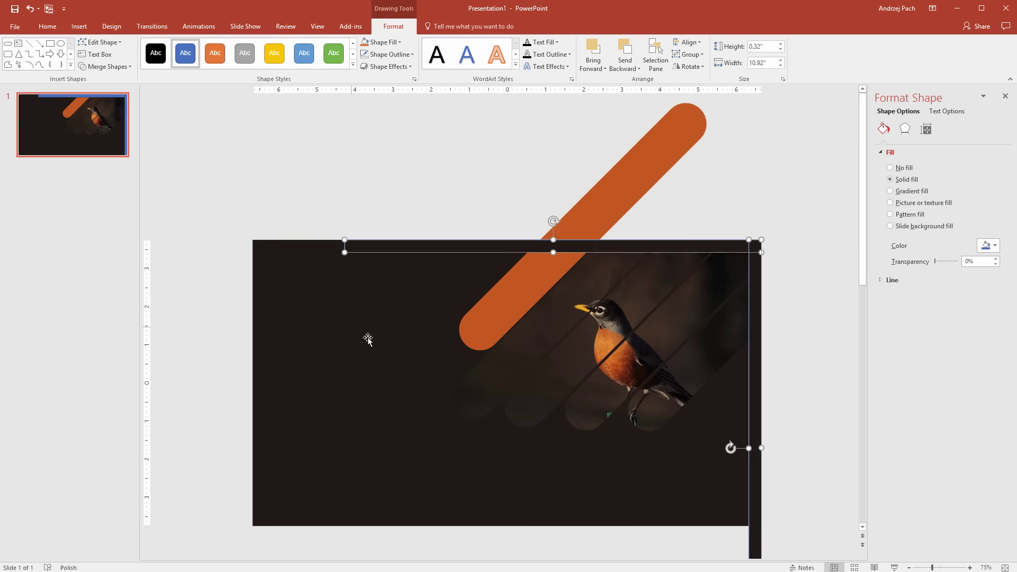
pyautogui.click(434, 233)
pyautogui.click(443, 247)
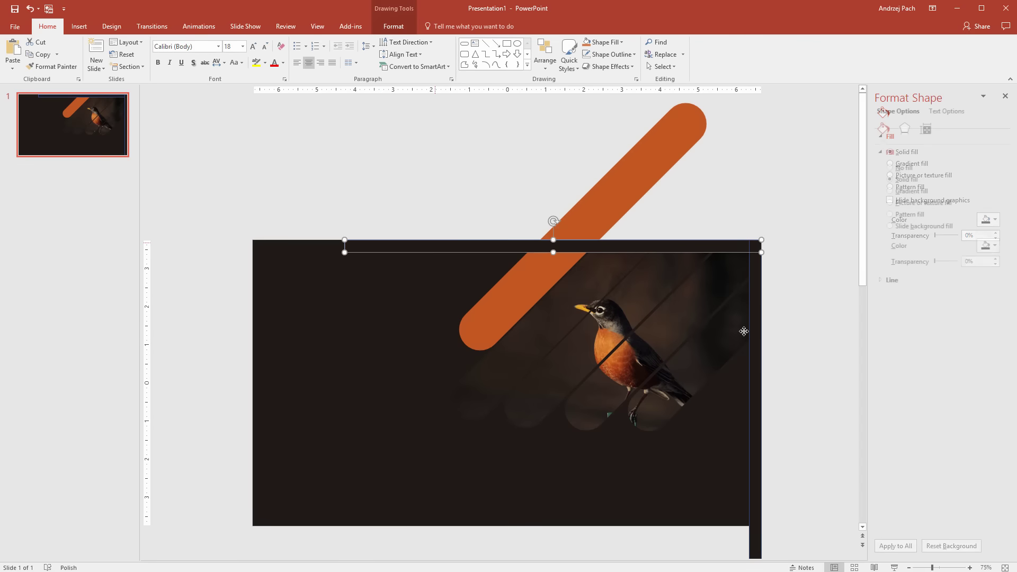
pyautogui.keyDown('shift'); pyautogui.click(756, 332); pyautogui.keyUp('shift')
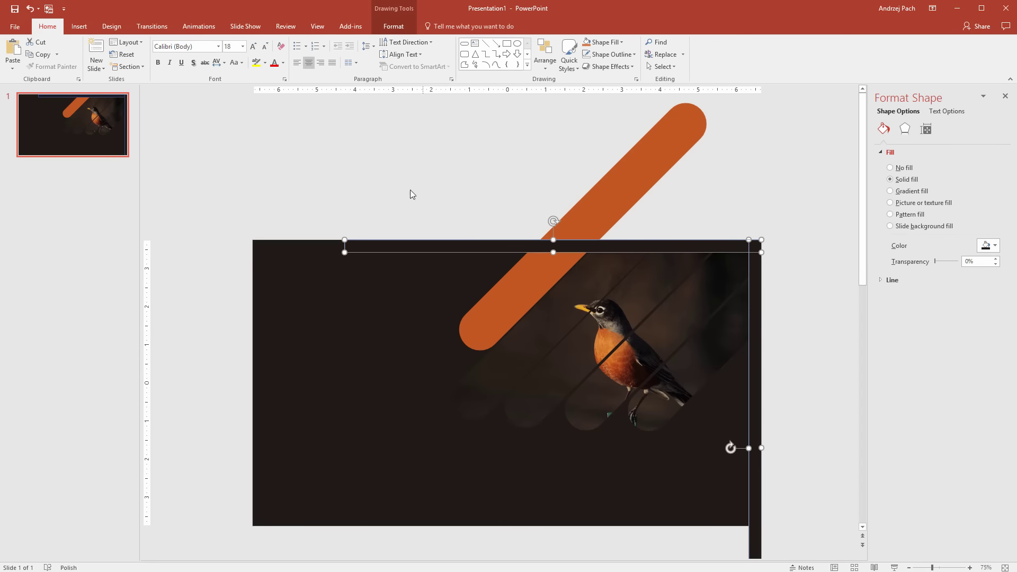
pyautogui.click(397, 28)
pyautogui.click(364, 56)
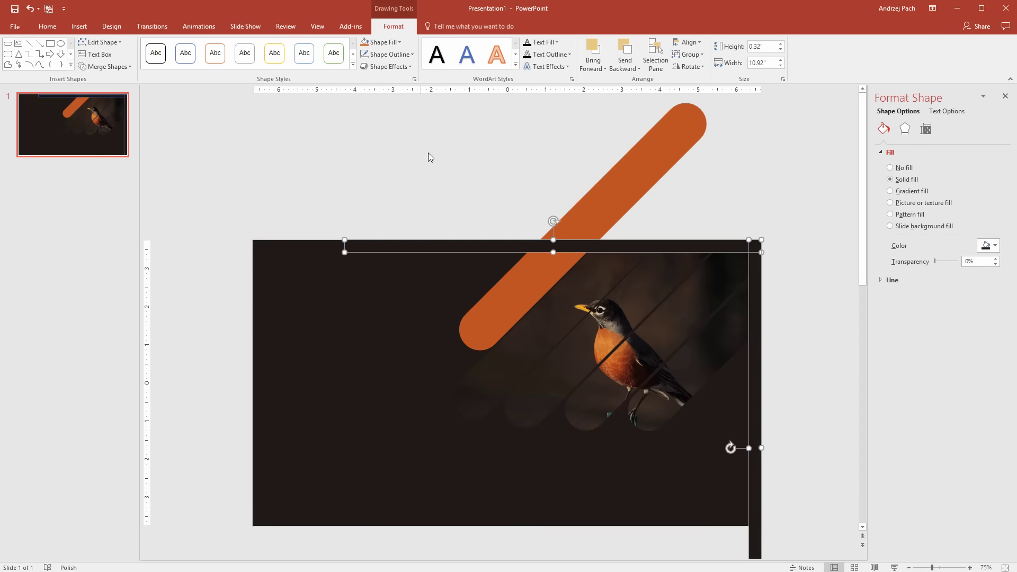
pyautogui.click(429, 163)
# Nudge the slide-sized dark slotted rectangle slightly left and down to reveal the robin photo at right
pyautogui.keyDown('ctrl'); pyautogui.scroll(-3, 580, 211); pyautogui.keyUp('ctrl')
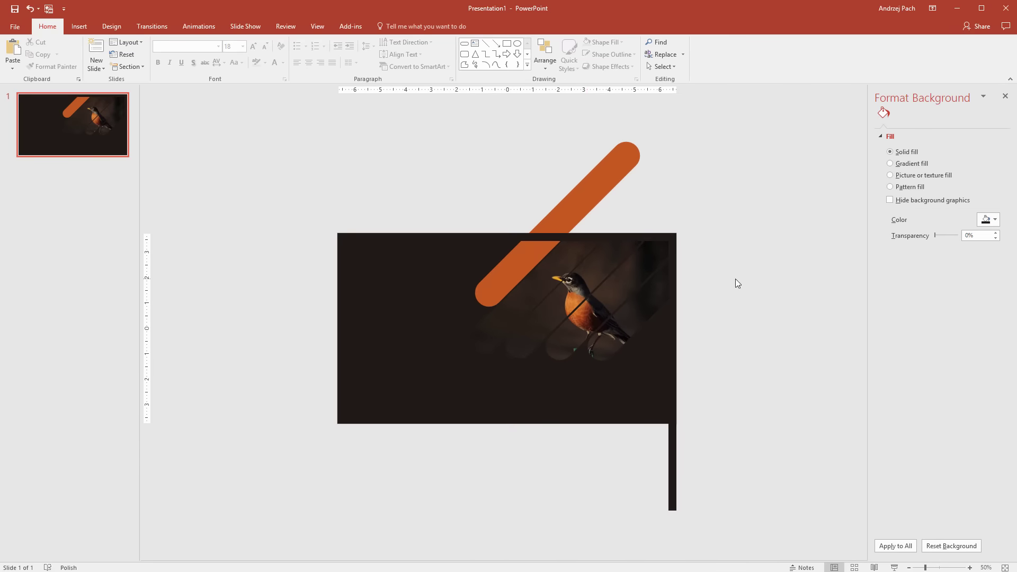
pyautogui.moveTo(618, 234); pyautogui.dragTo(609, 244)
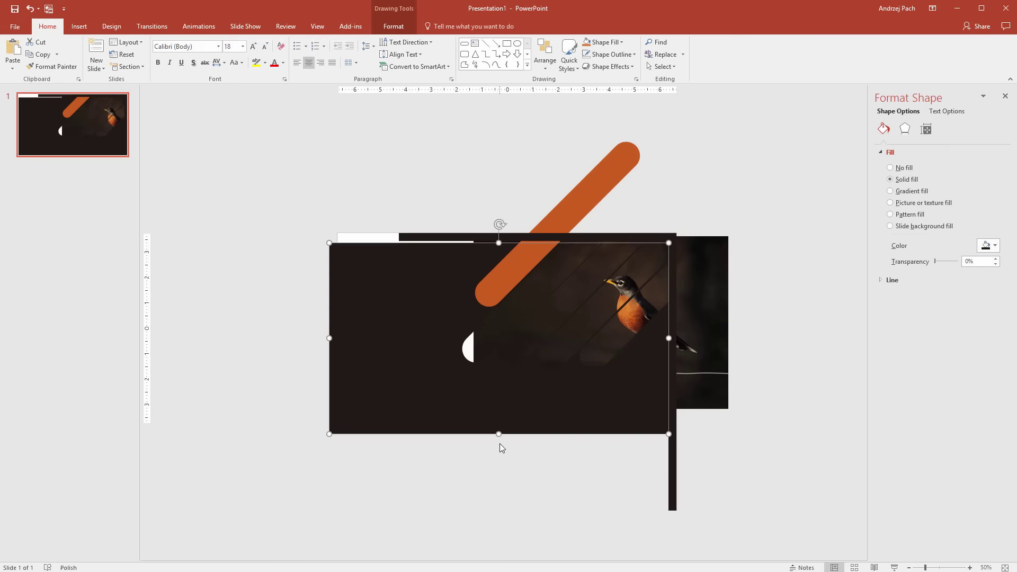